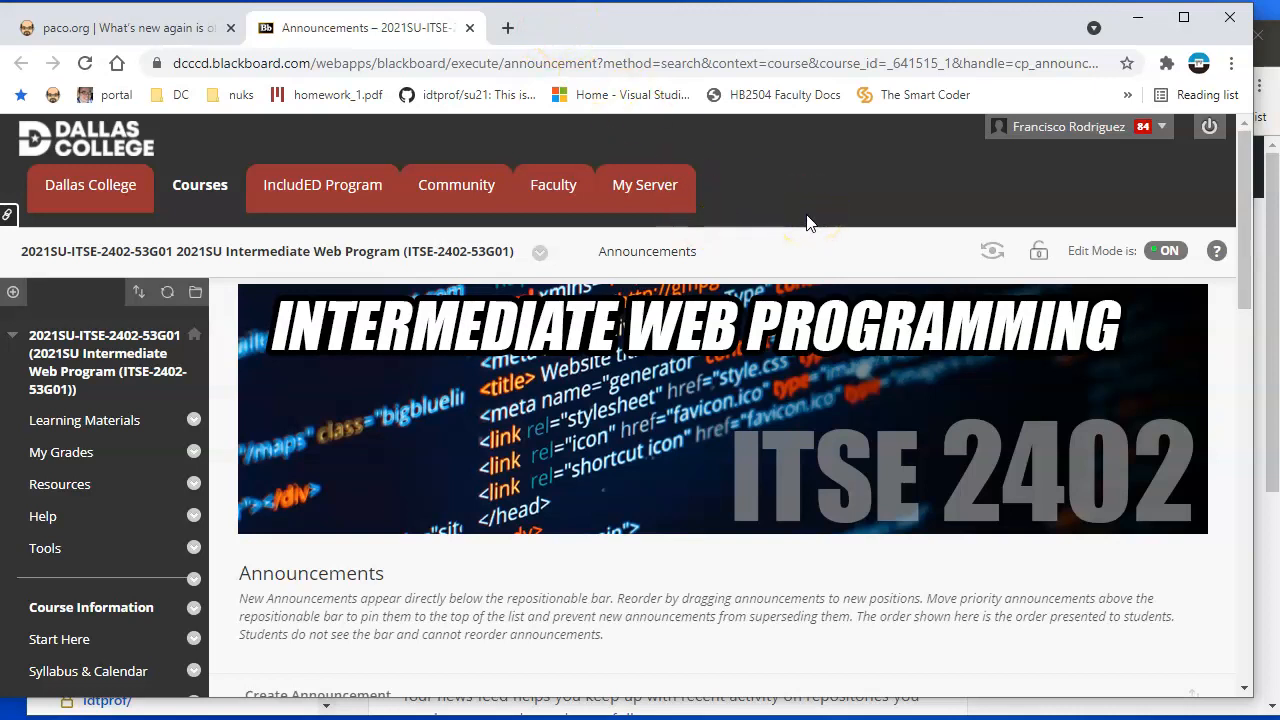
Scroll the course Announcements, then go to Lessons/Assignments to see the UNIT 1 folder
scroll(362, 355, "down", 1)
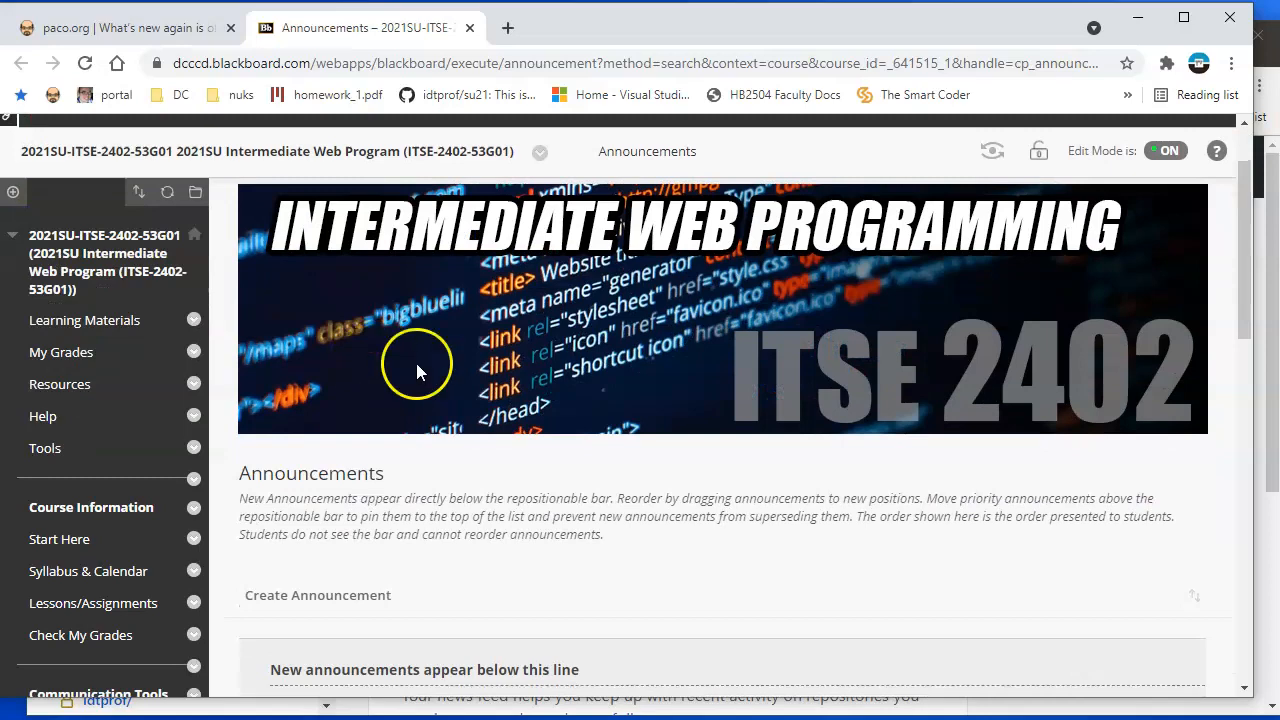
scroll(537, 409, "down", 2)
scroll(500, 403, "up", 1)
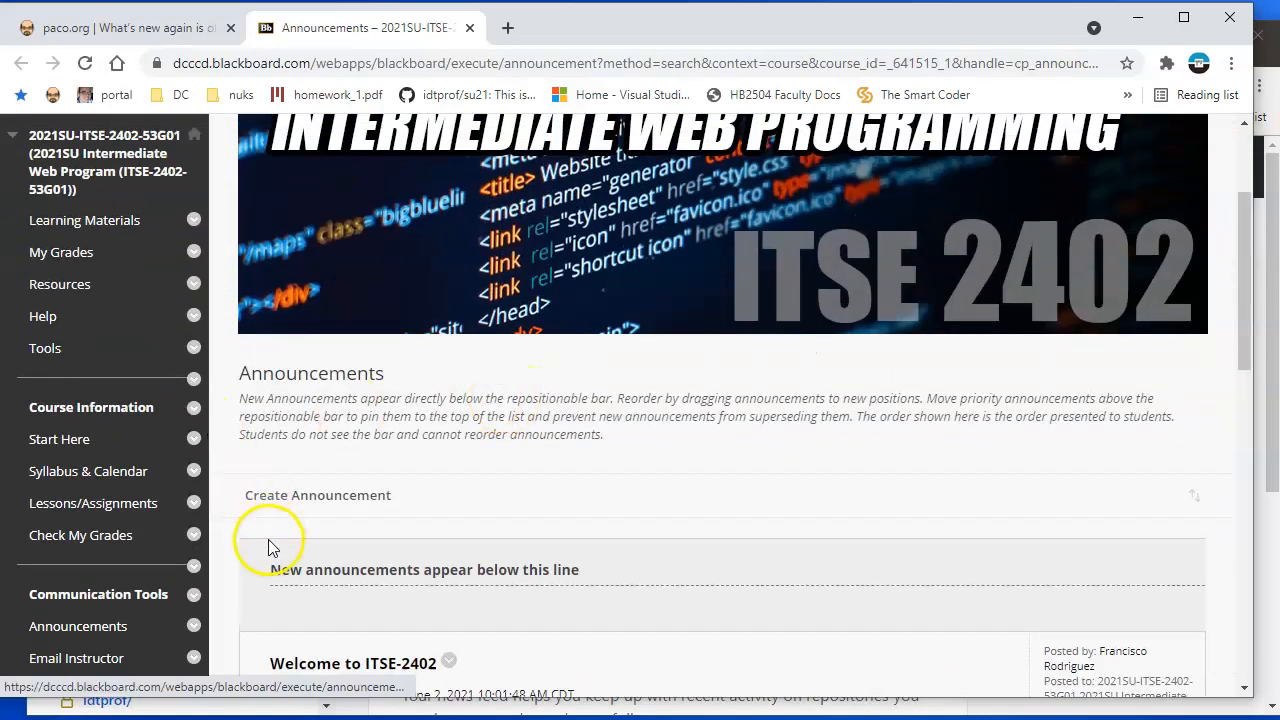
scroll(268, 548, "down", 1)
left_click(84, 404)
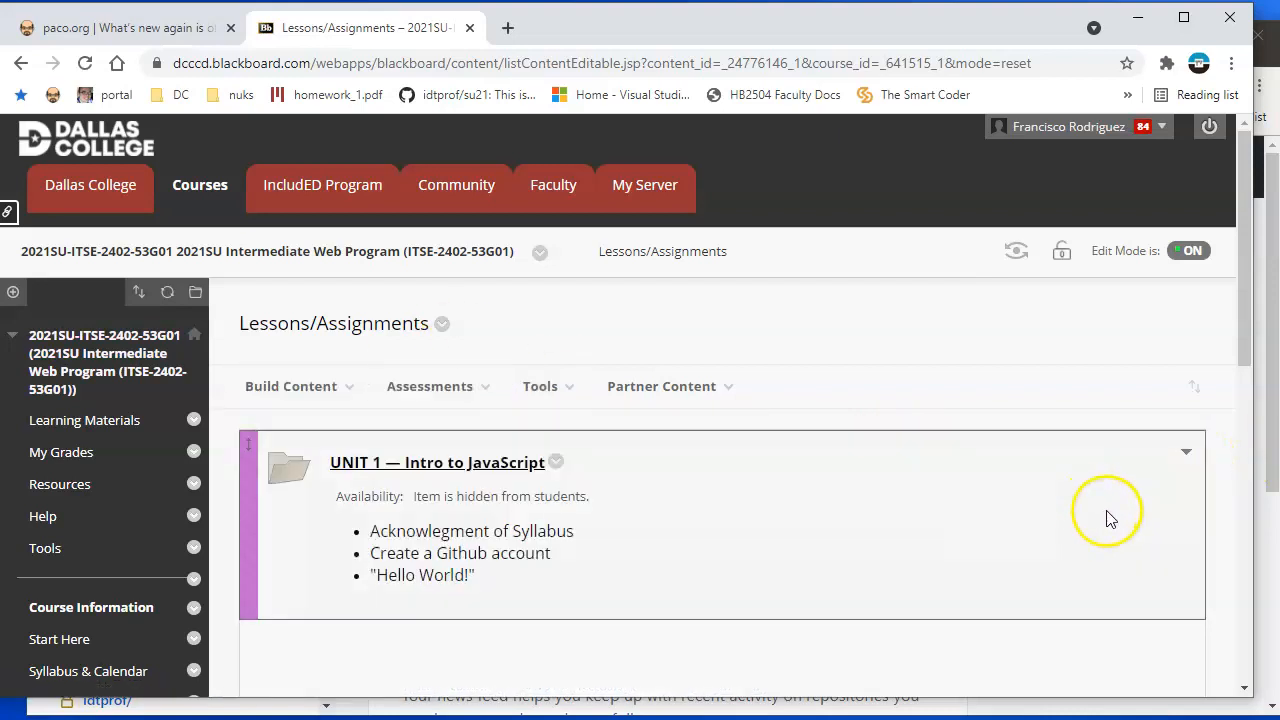
Open the UNIT 1 — Intro to JavaScript folder and highlight the 01.2 Create a Github account note
left_click(510, 462)
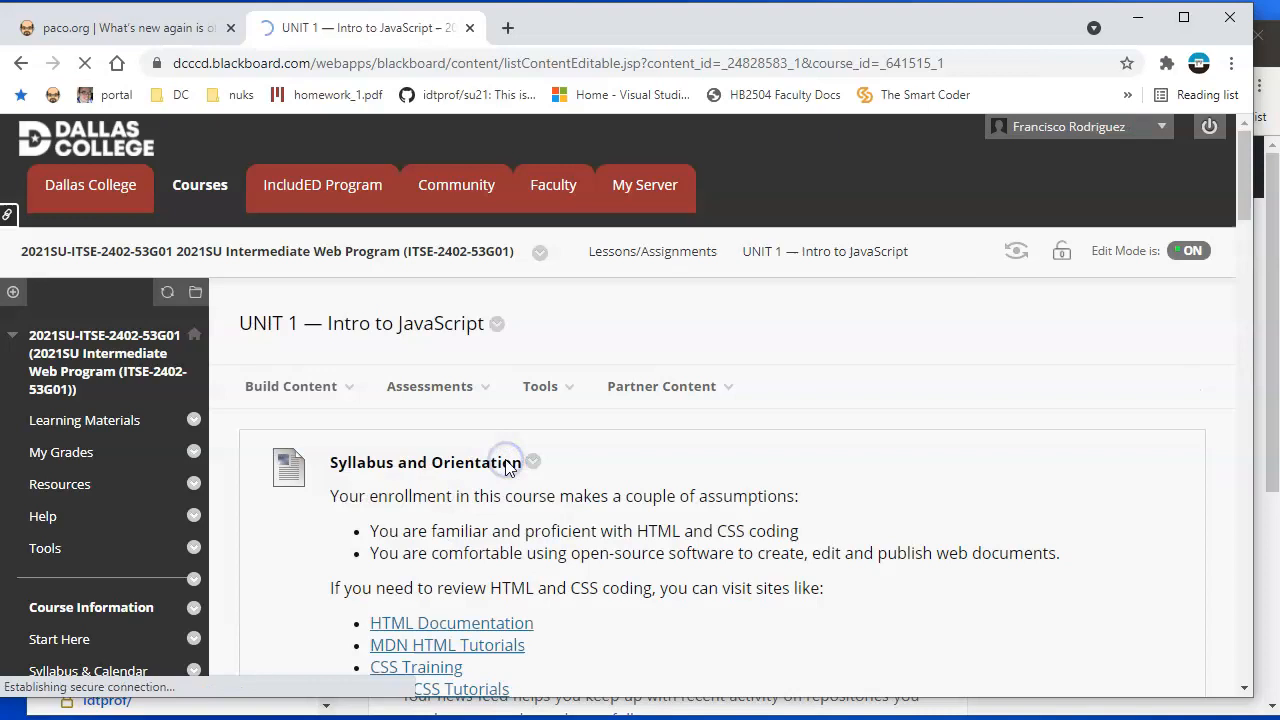
scroll(750, 427, "down", 2)
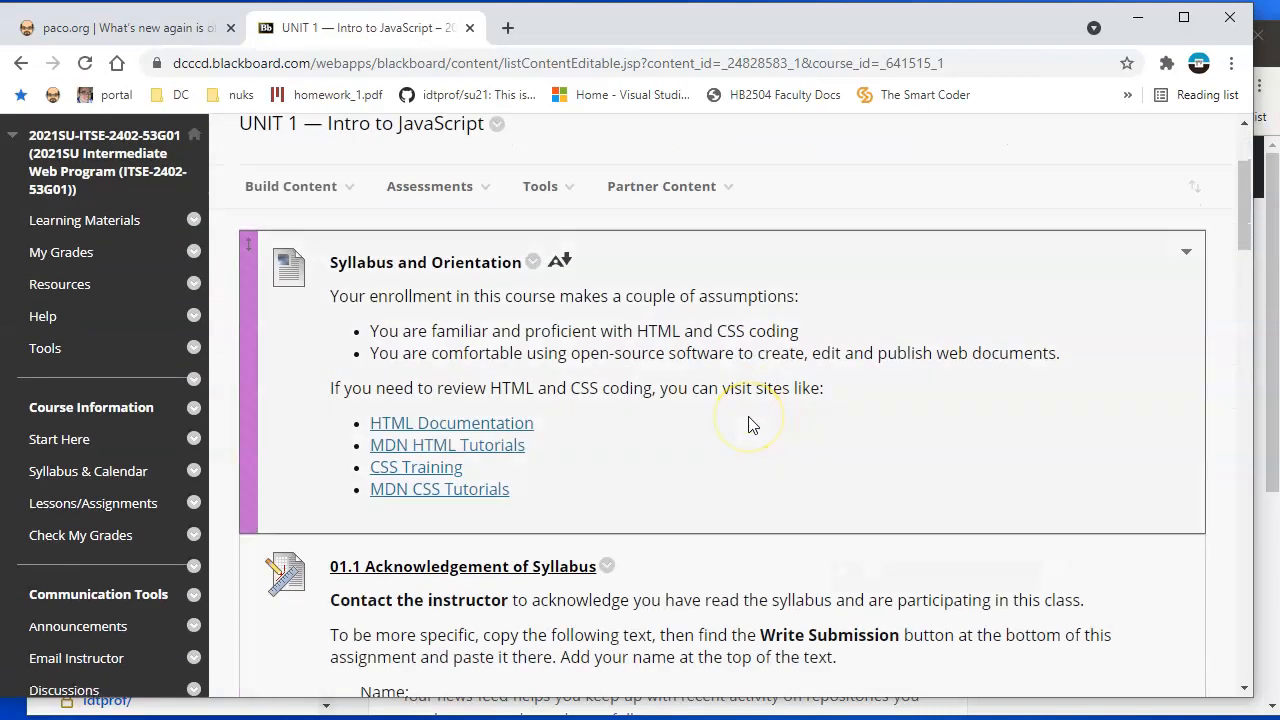
scroll(750, 425, "down", 3)
scroll(750, 420, "down", 5)
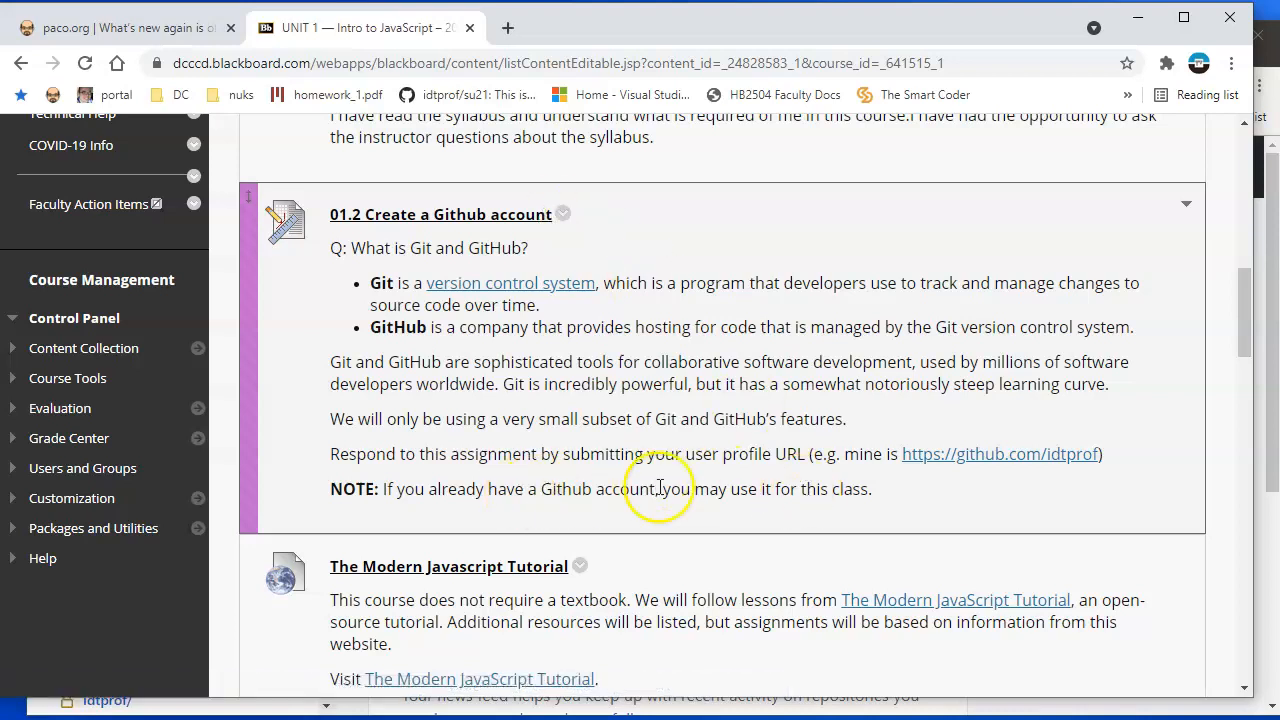
left_click_drag(872, 490, 383, 484)
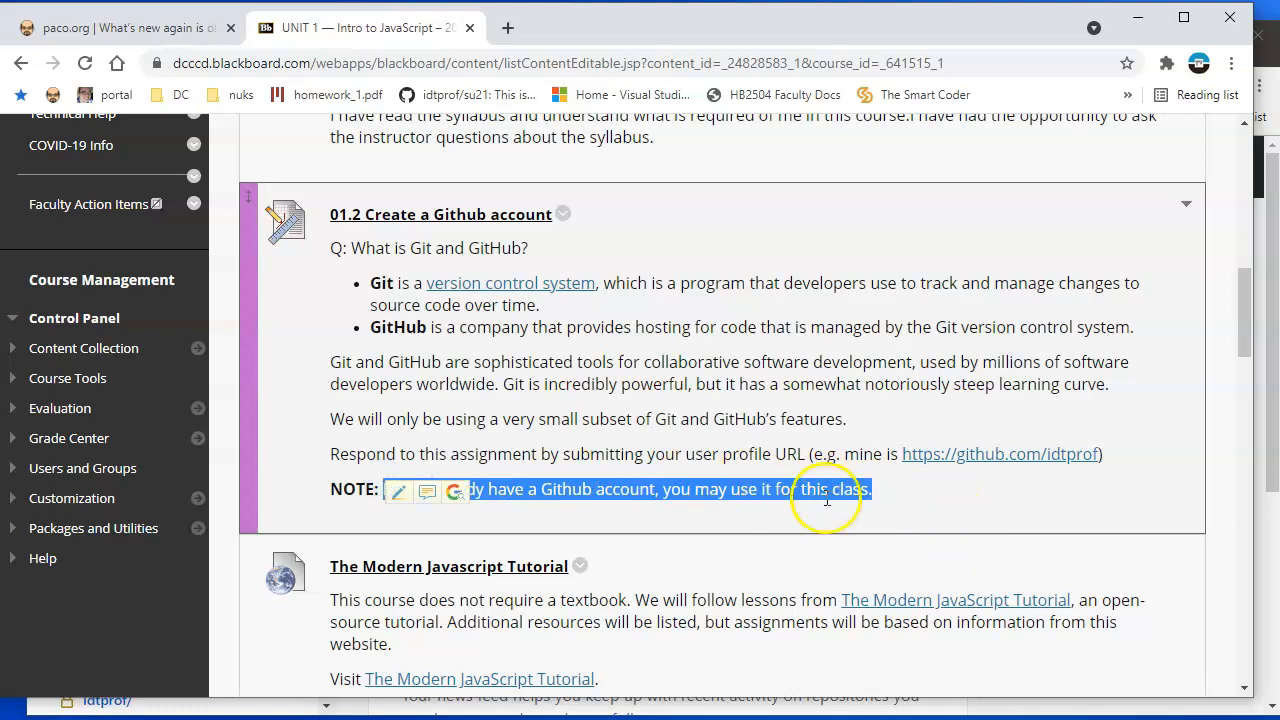
left_click(935, 500)
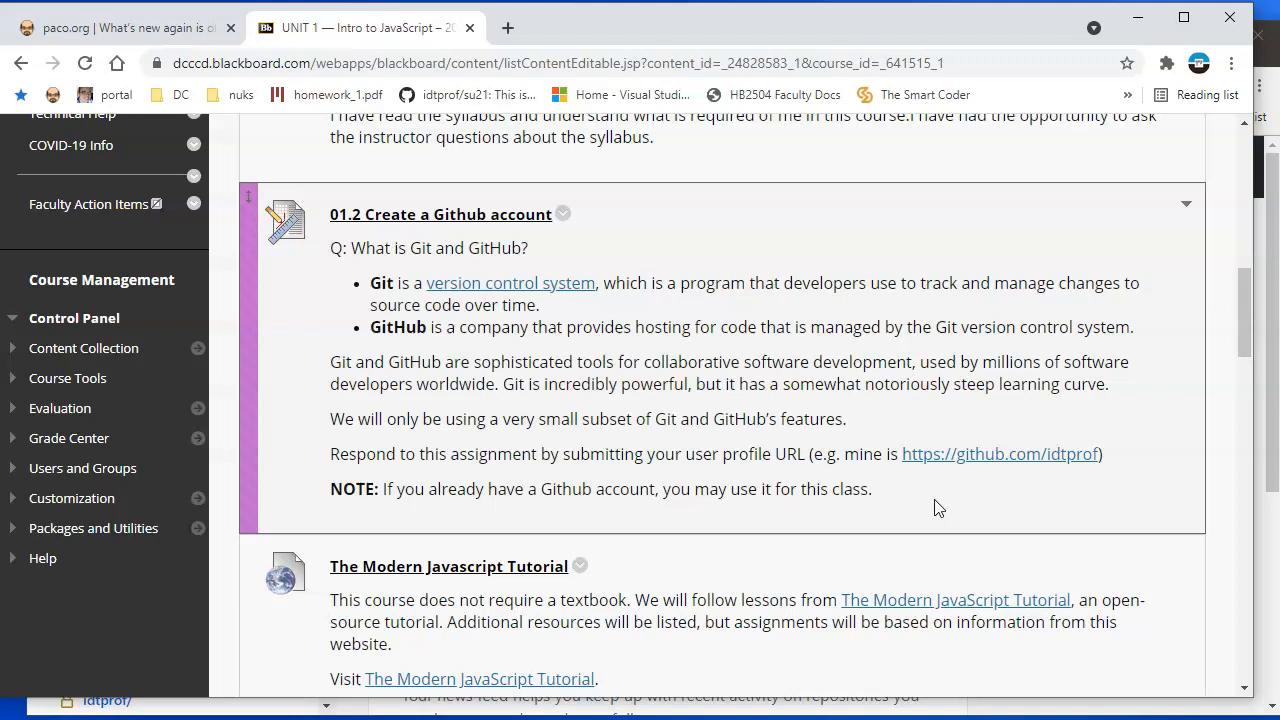
left_click(733, 183)
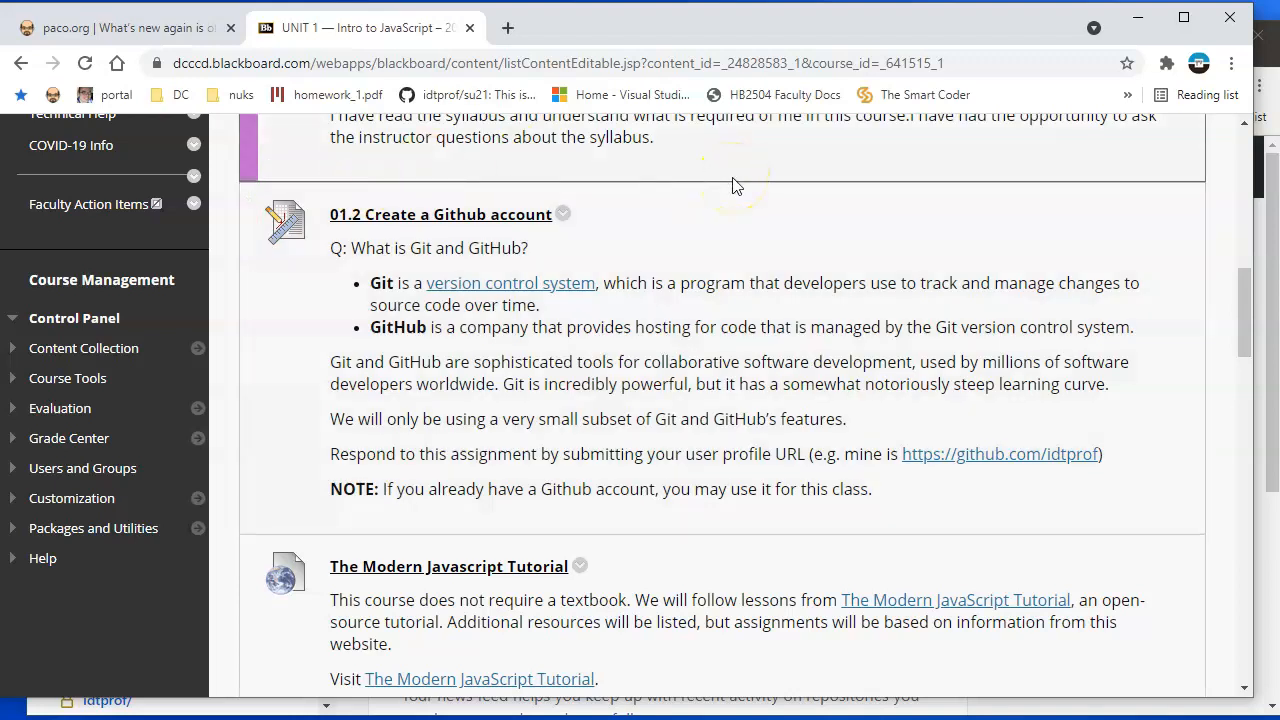
left_click(614, 223)
left_click(440, 310)
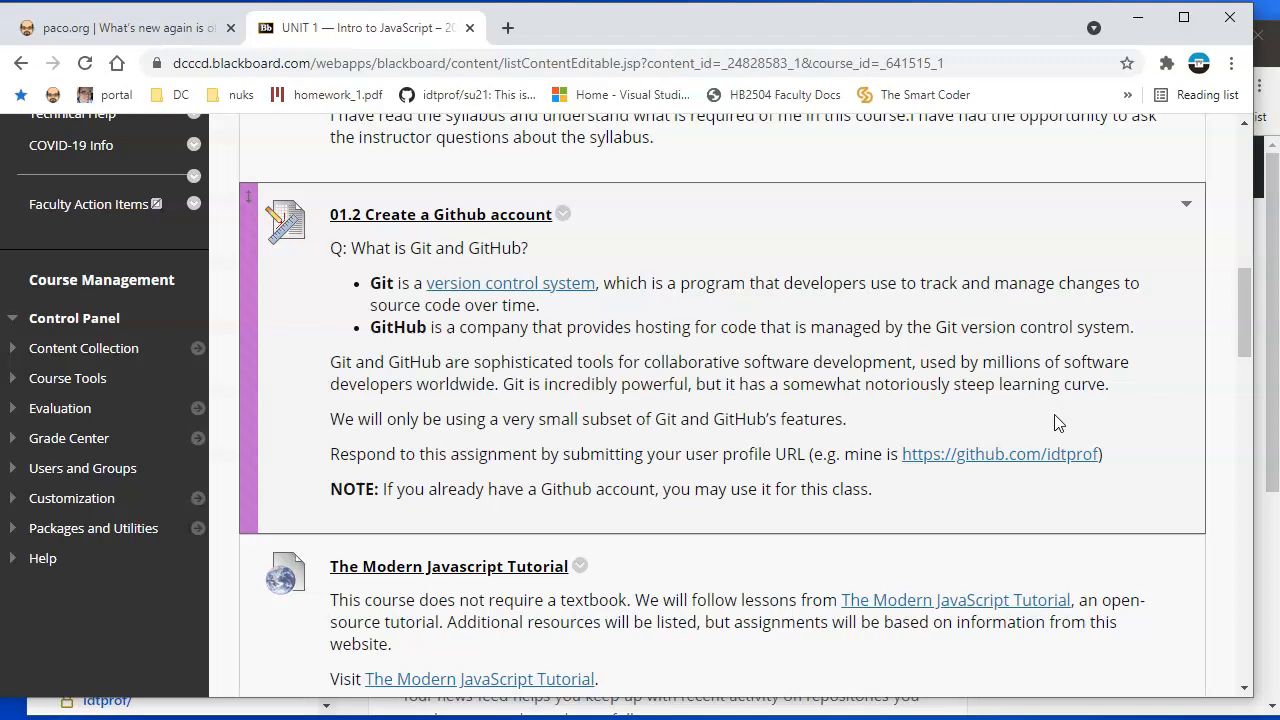
left_click(1006, 428)
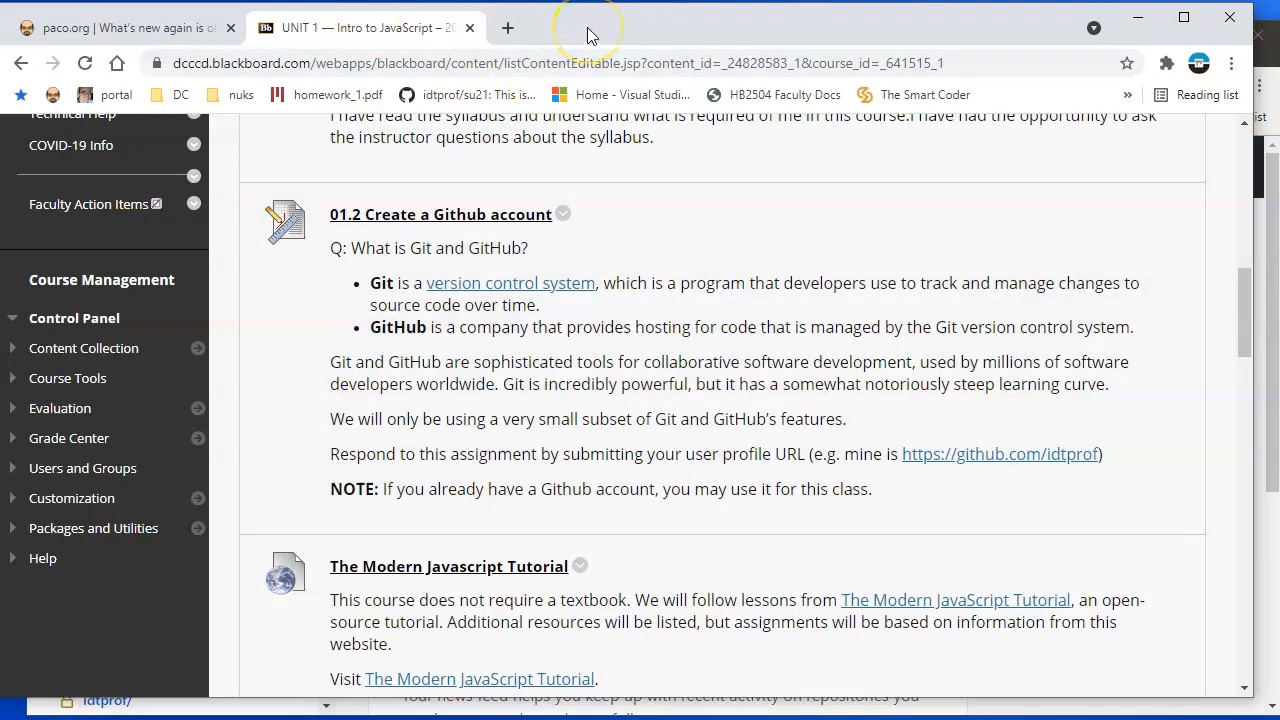
left_click(508, 28)
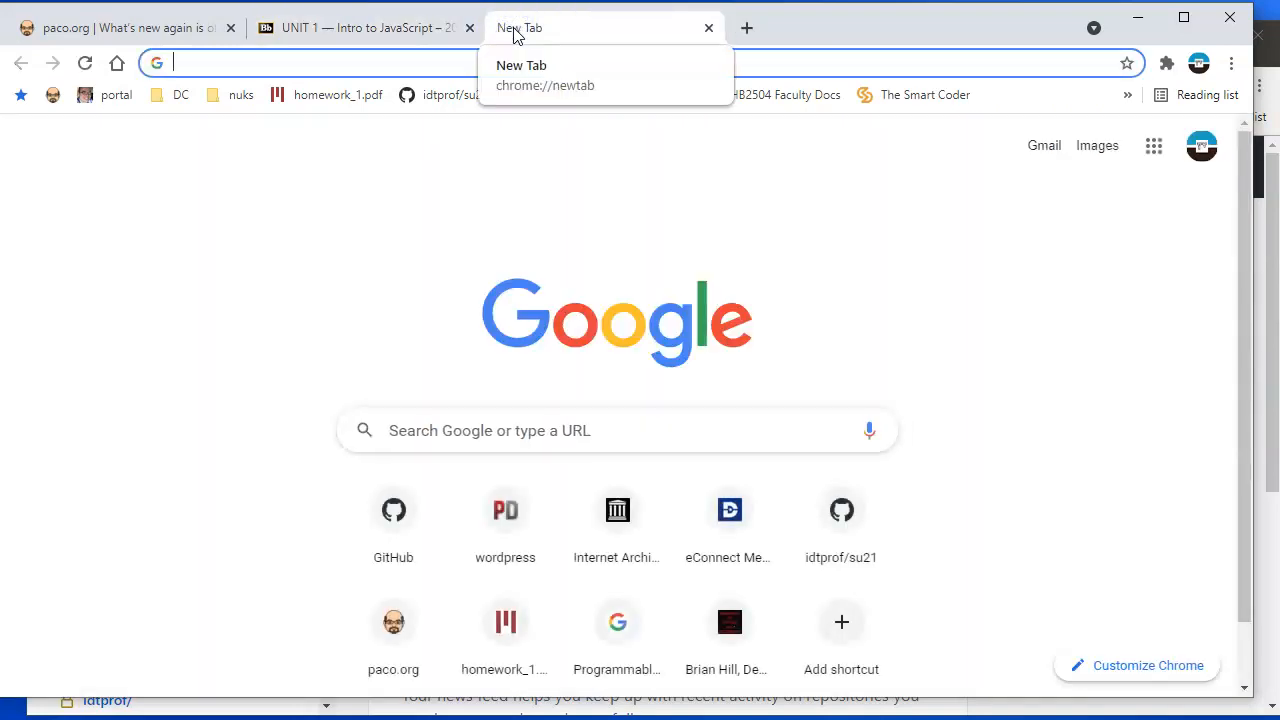
left_click(709, 28)
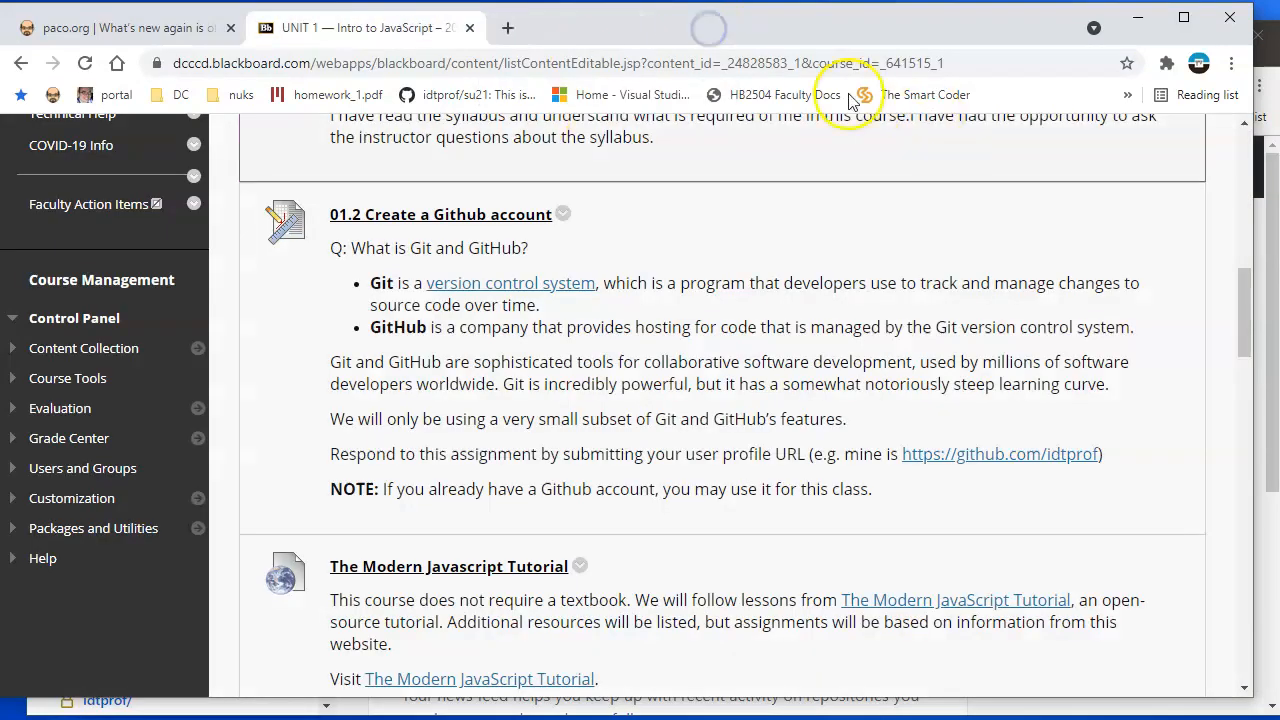
Sign out of the currently signed-in GitHub account from the avatar menu
left_click(1275, 70)
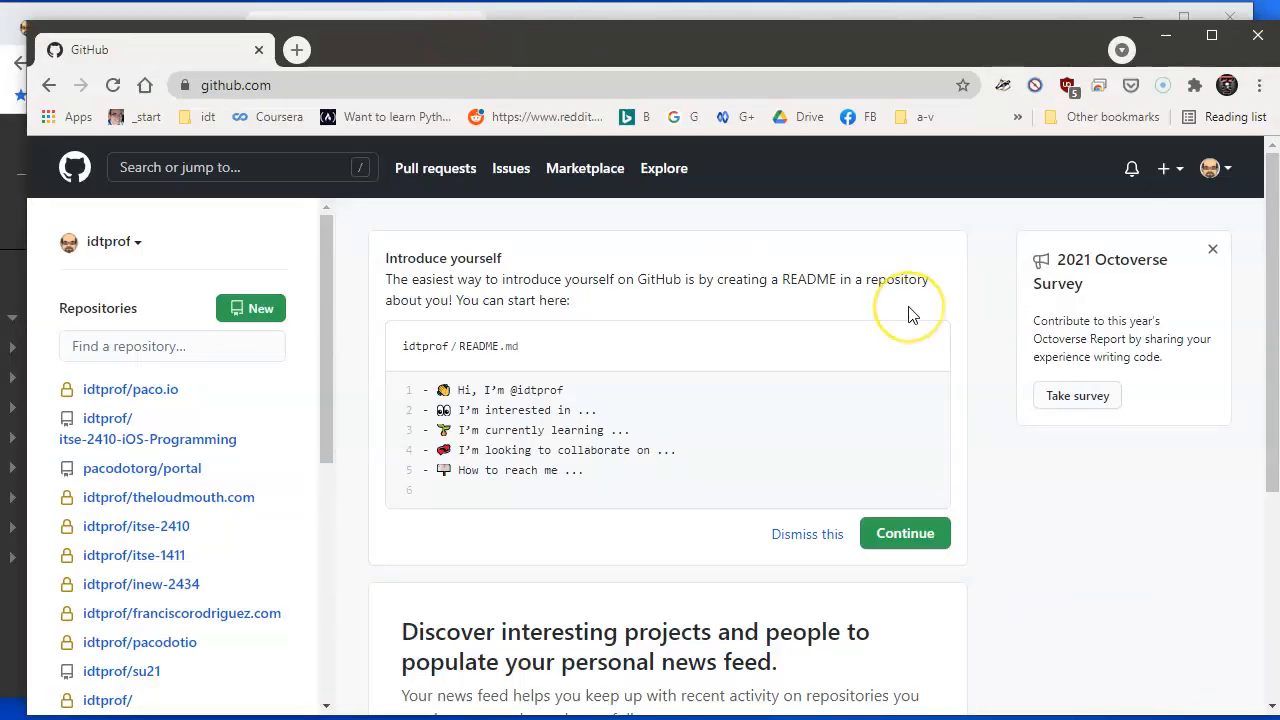
left_click(1216, 176)
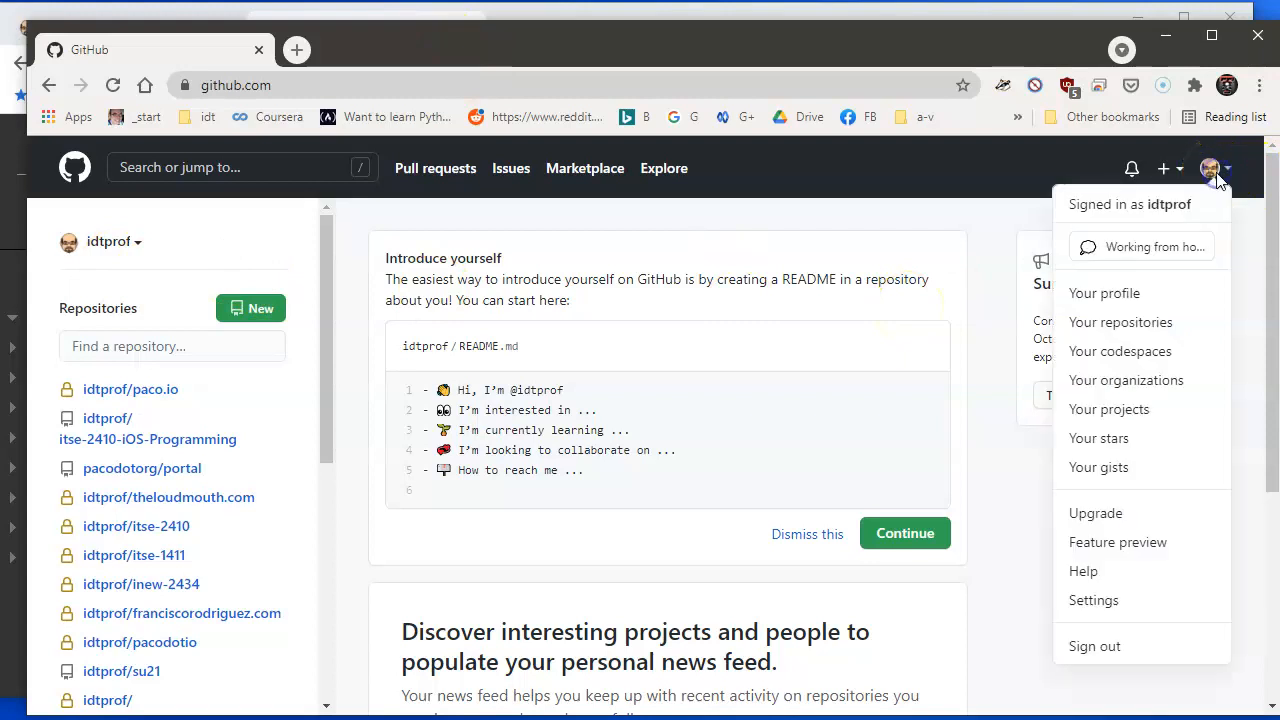
left_click(1127, 650)
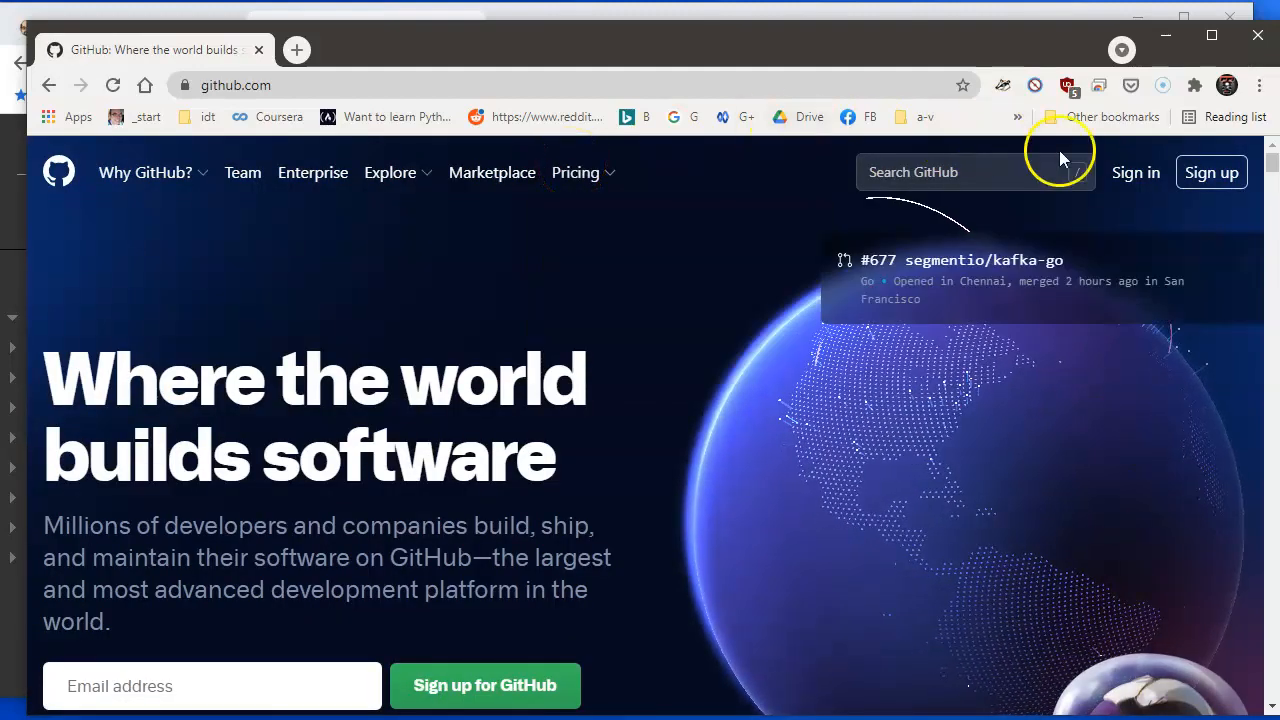
Fill the GitHub sign-in form with the other saved account's username and password
left_click(1121, 174)
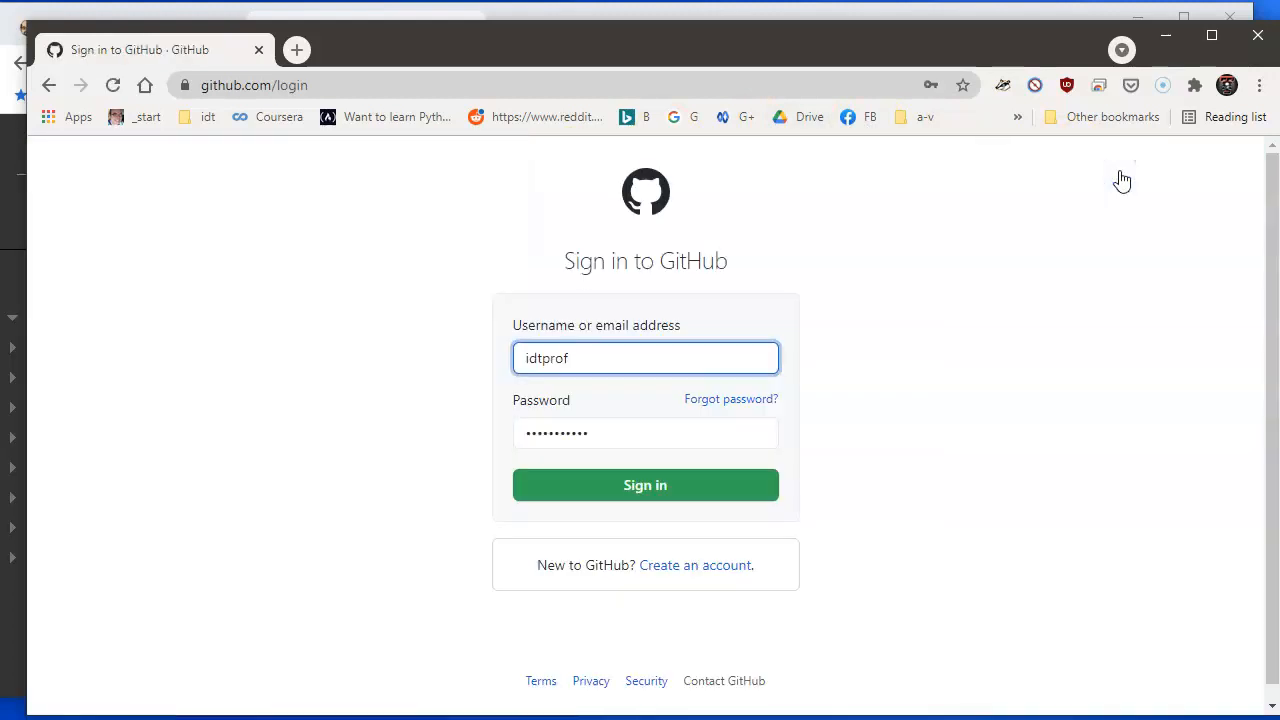
left_click(614, 360)
double_click(618, 360)
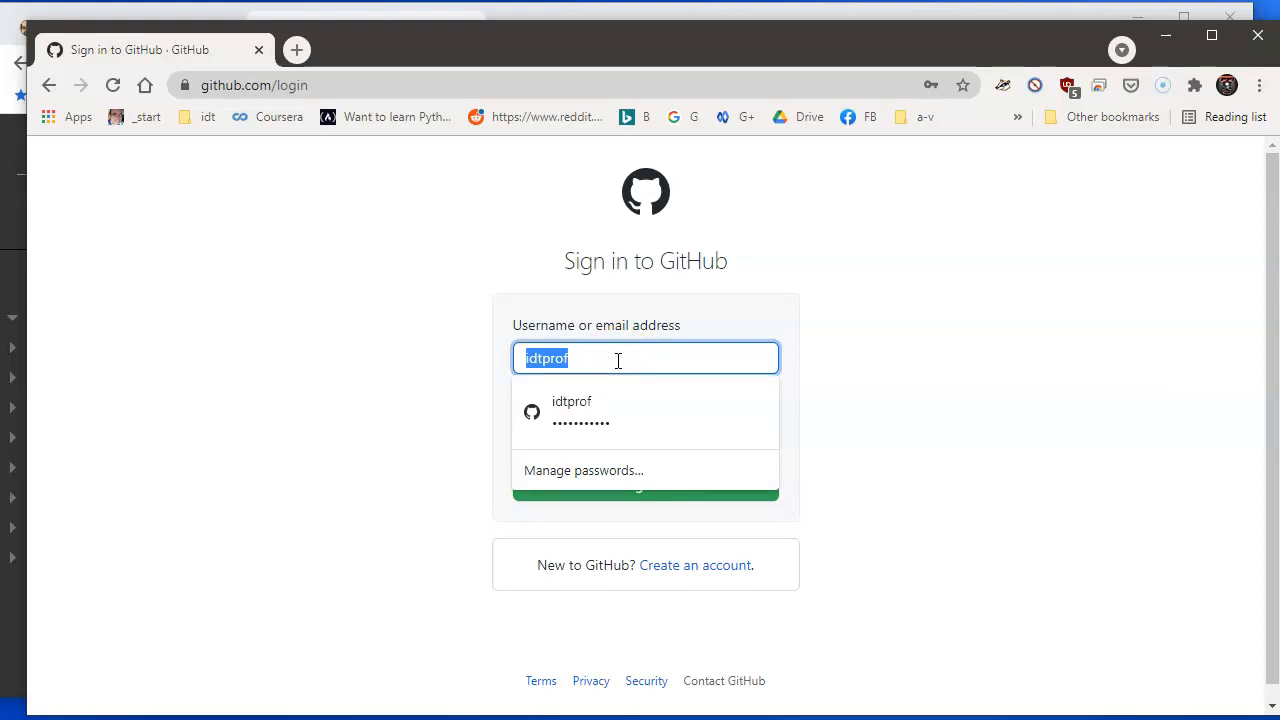
type("p")
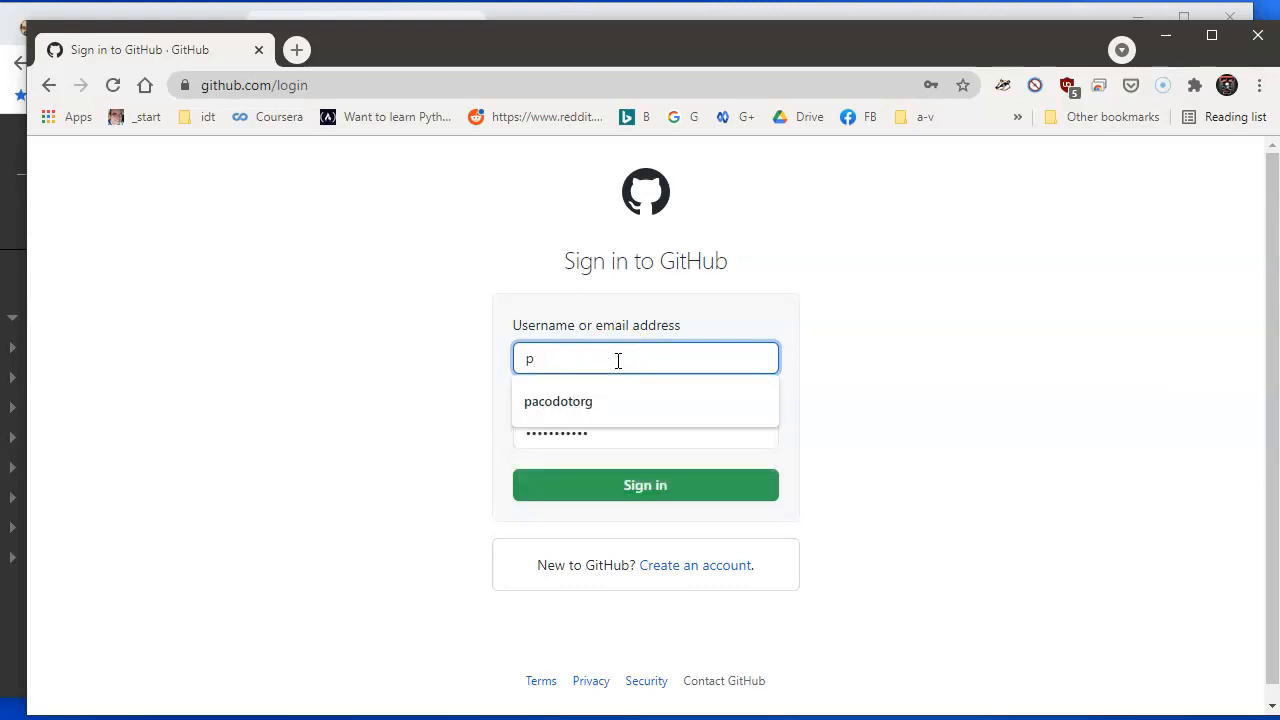
key("Down")
key("Return")
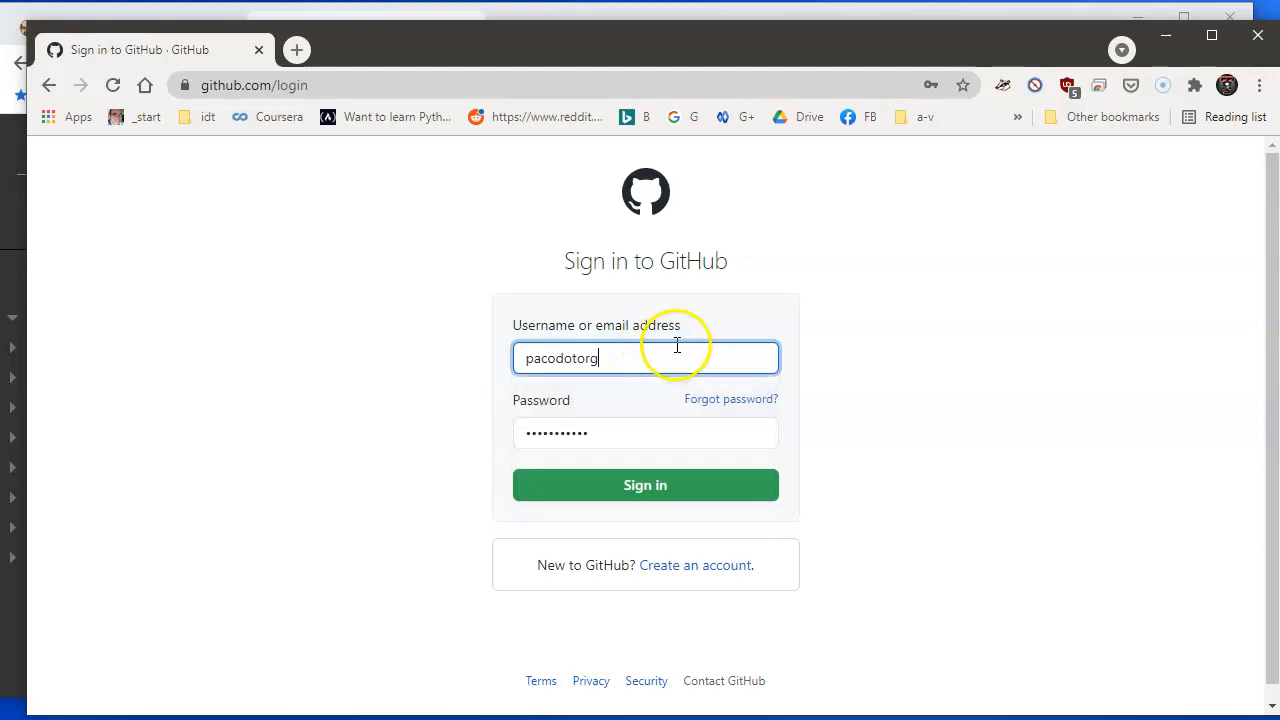
Sign in, dismiss the save-password prompt, and verify the device with the emailed 6-digit code
left_click(663, 487)
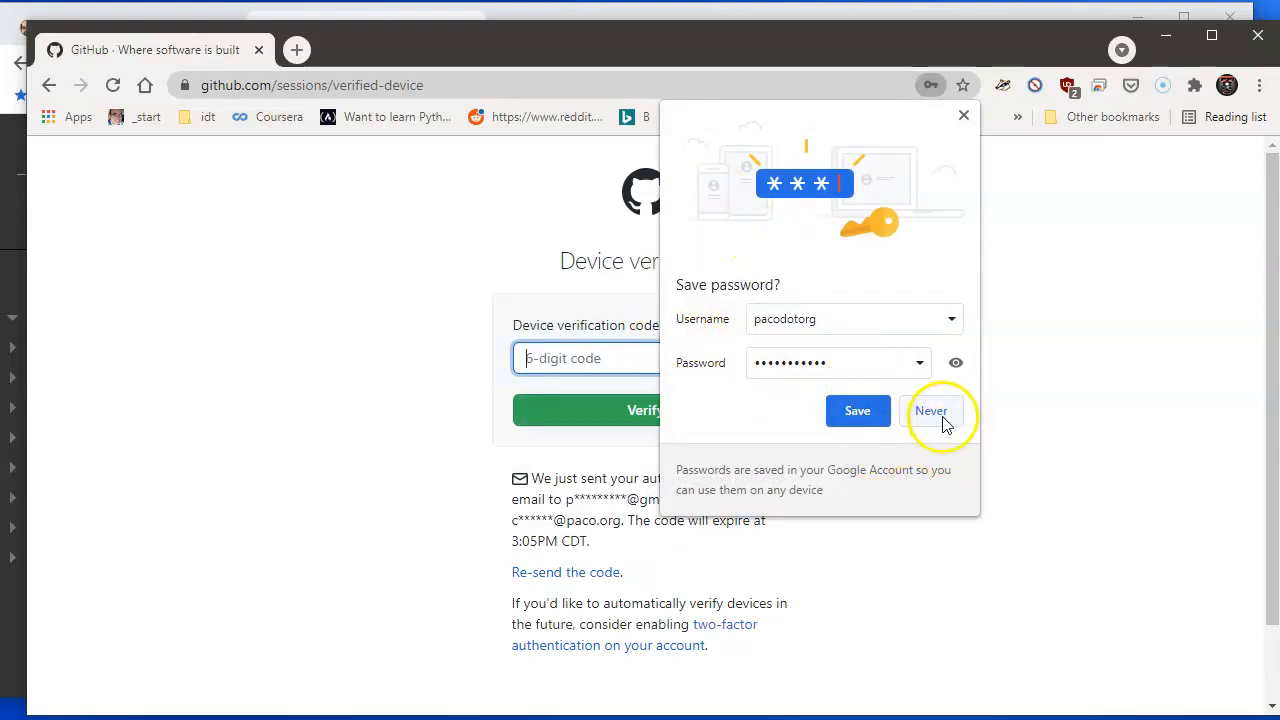
left_click(866, 411)
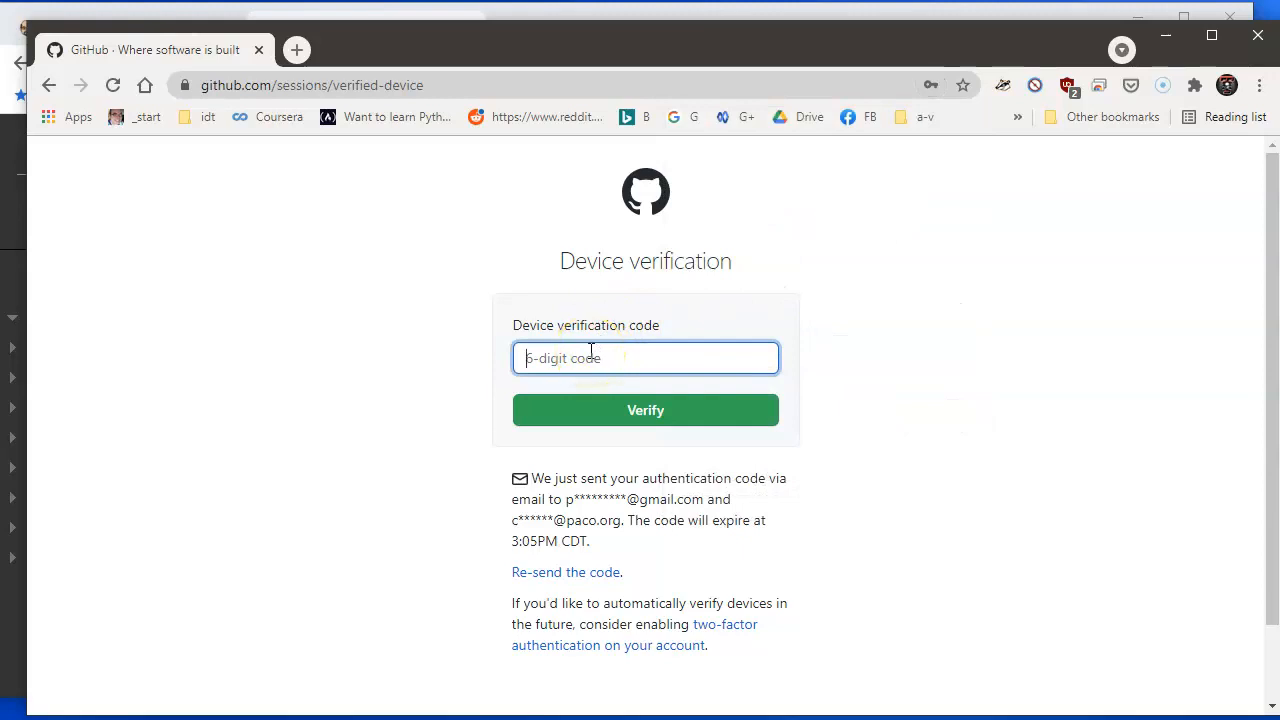
left_click(560, 357)
left_click(572, 360)
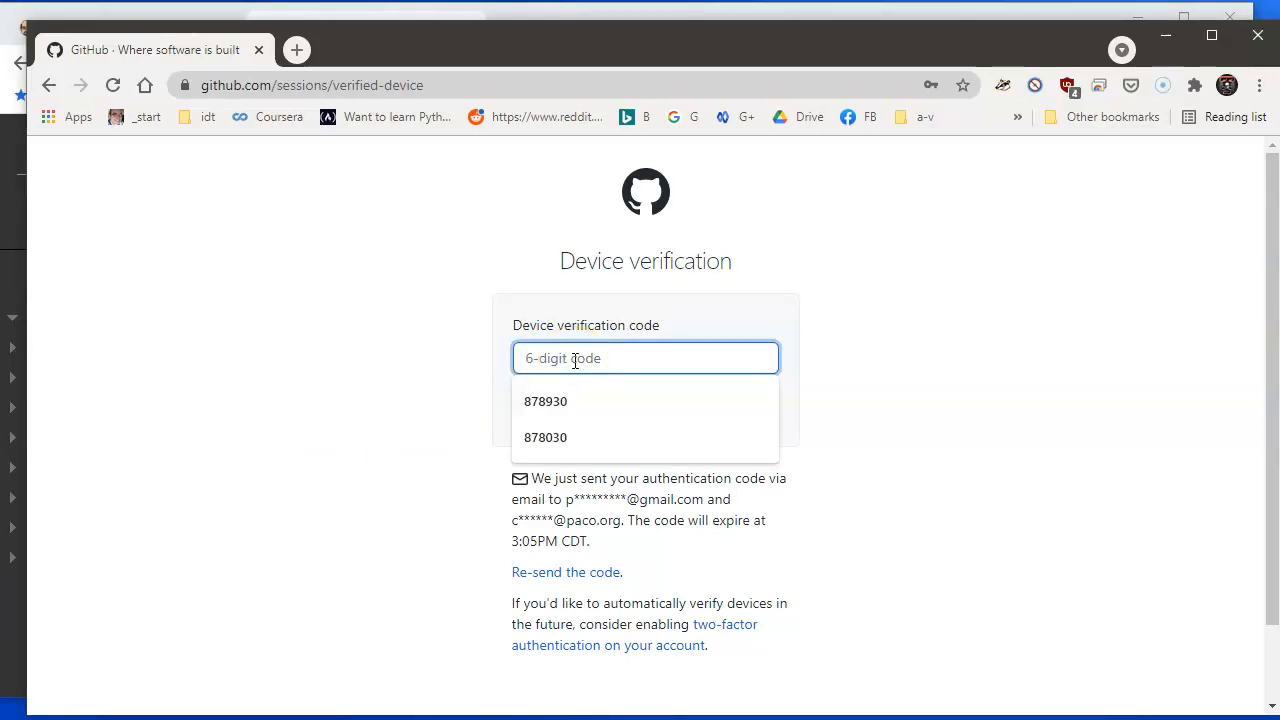
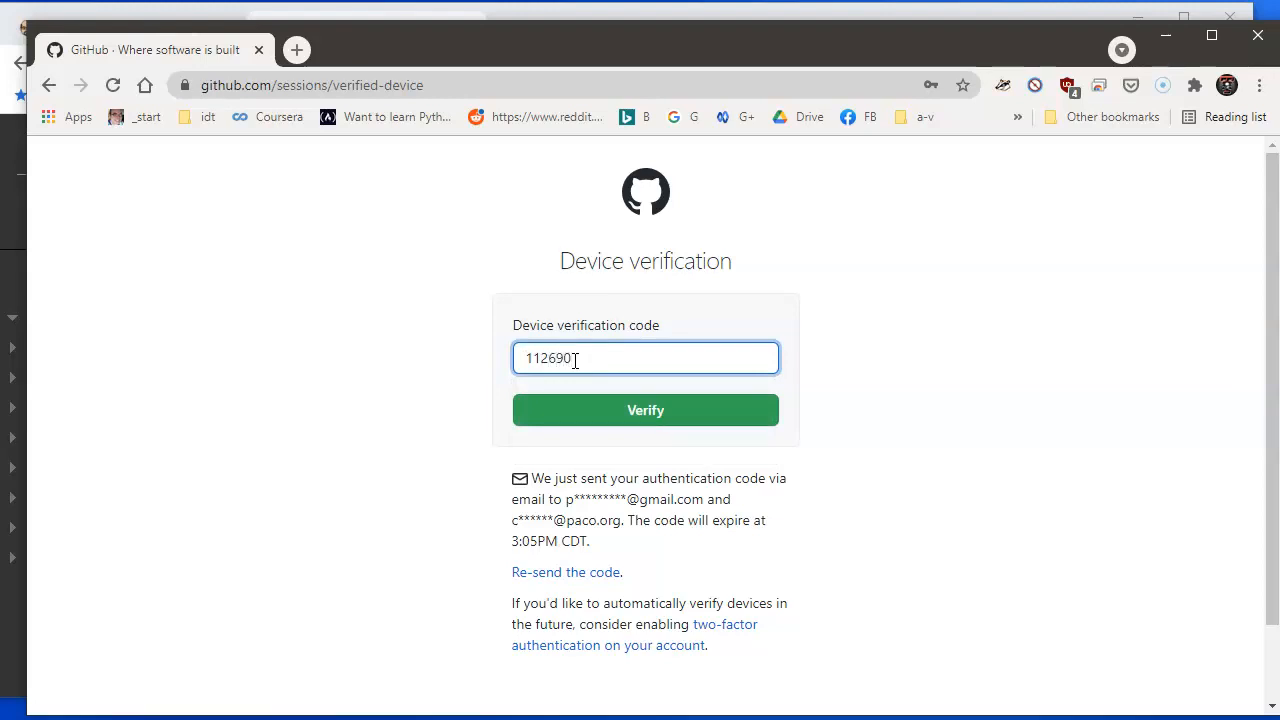
left_click(698, 412)
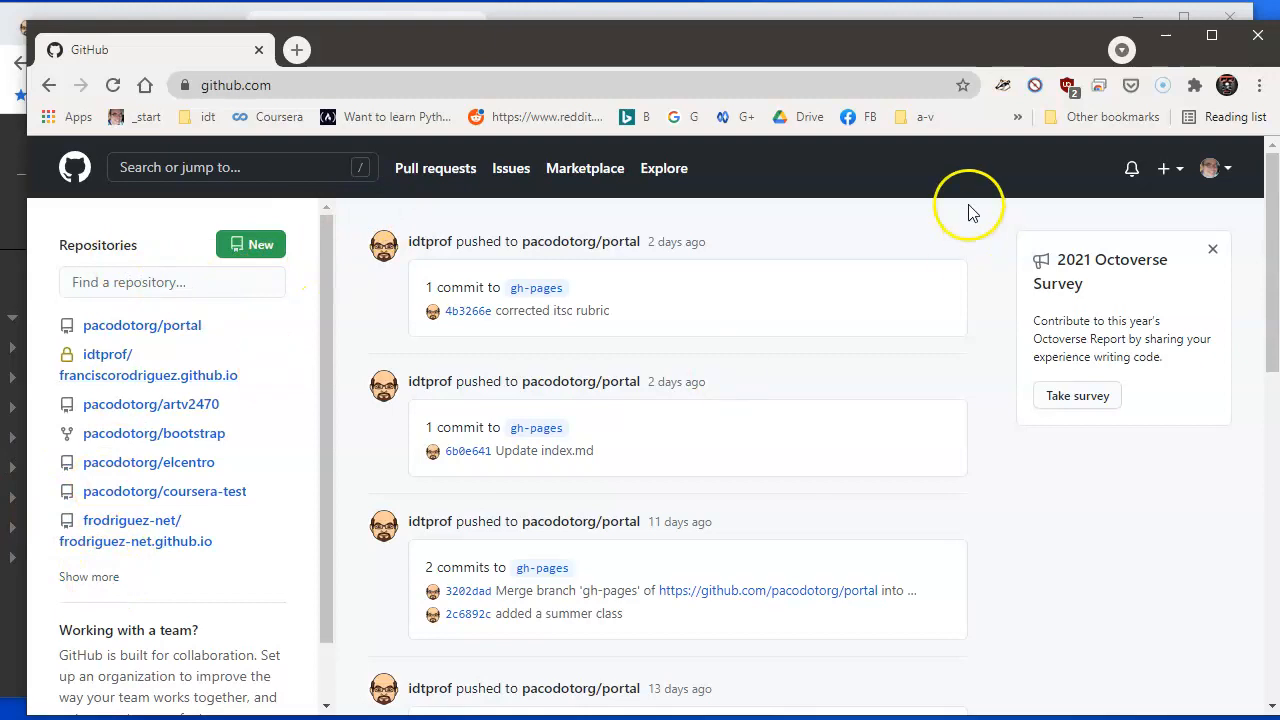
From the reloaded dashboard, start a new repository with the Repositories New button
left_click(73, 176)
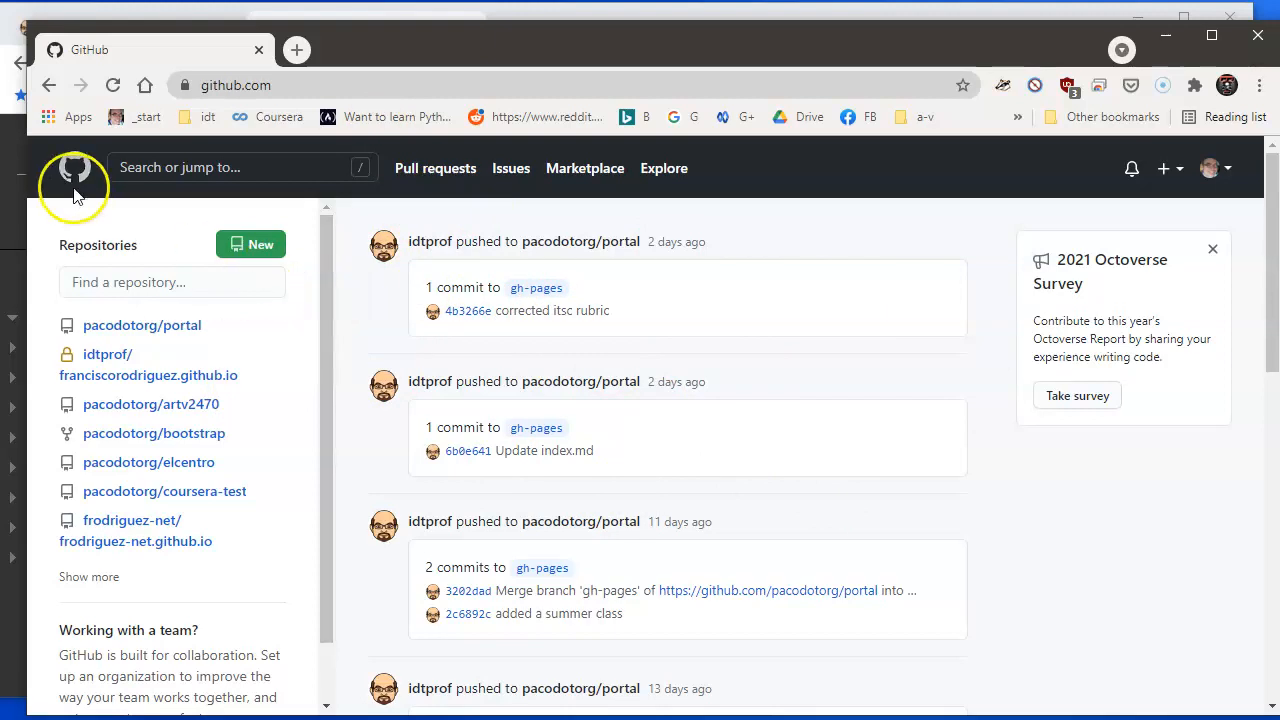
left_click(253, 247)
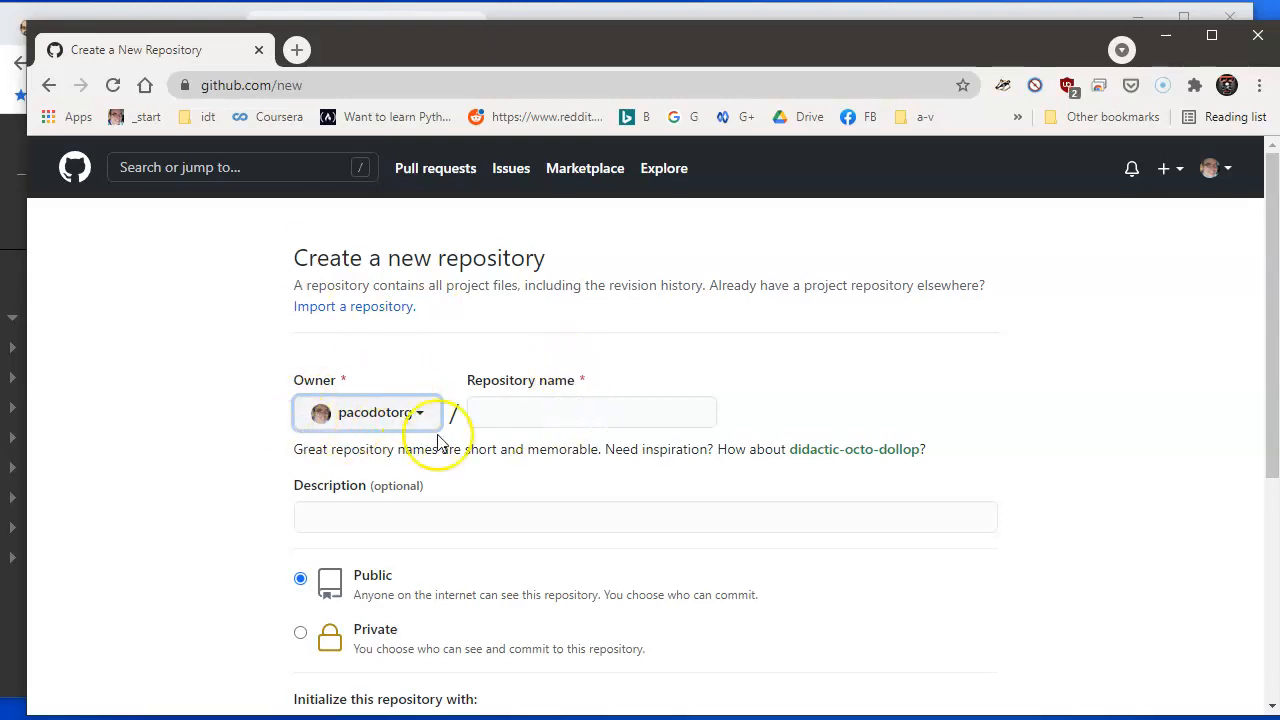
Create public repo 'summer21' described 'This is where my summer 2021 ITSE 2402 goes', with a README
left_click(549, 413)
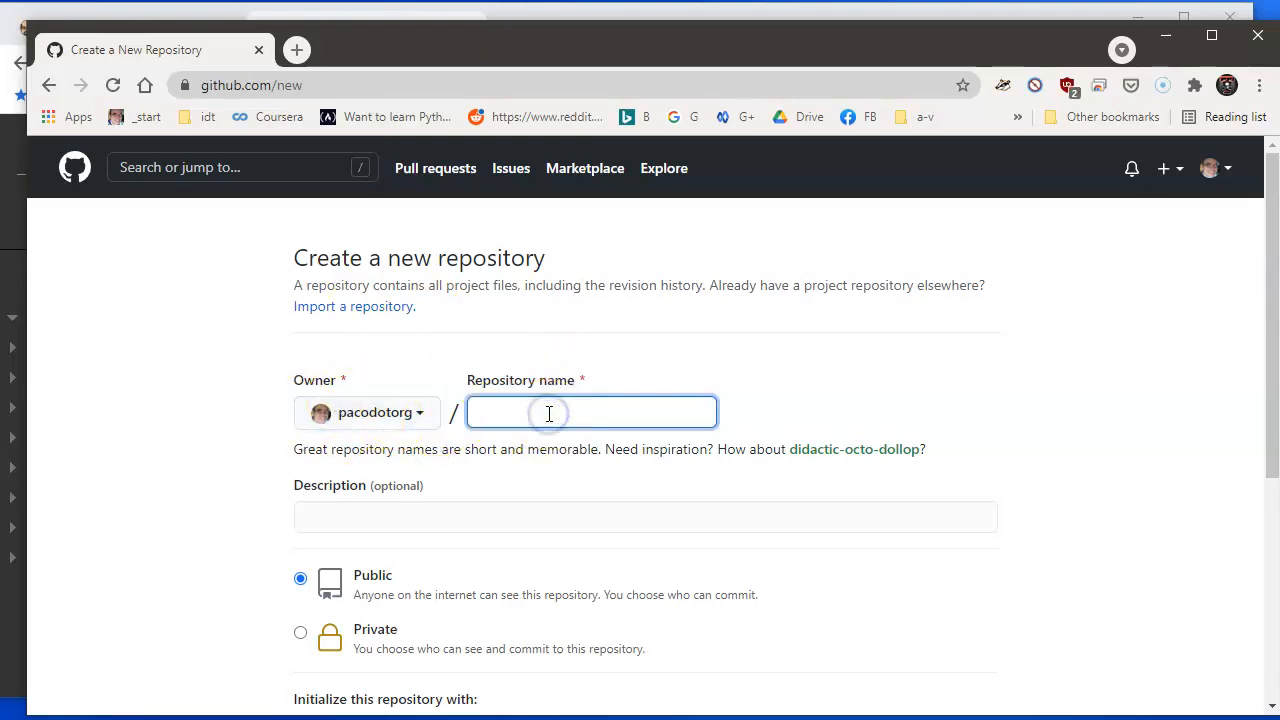
type("summer21")
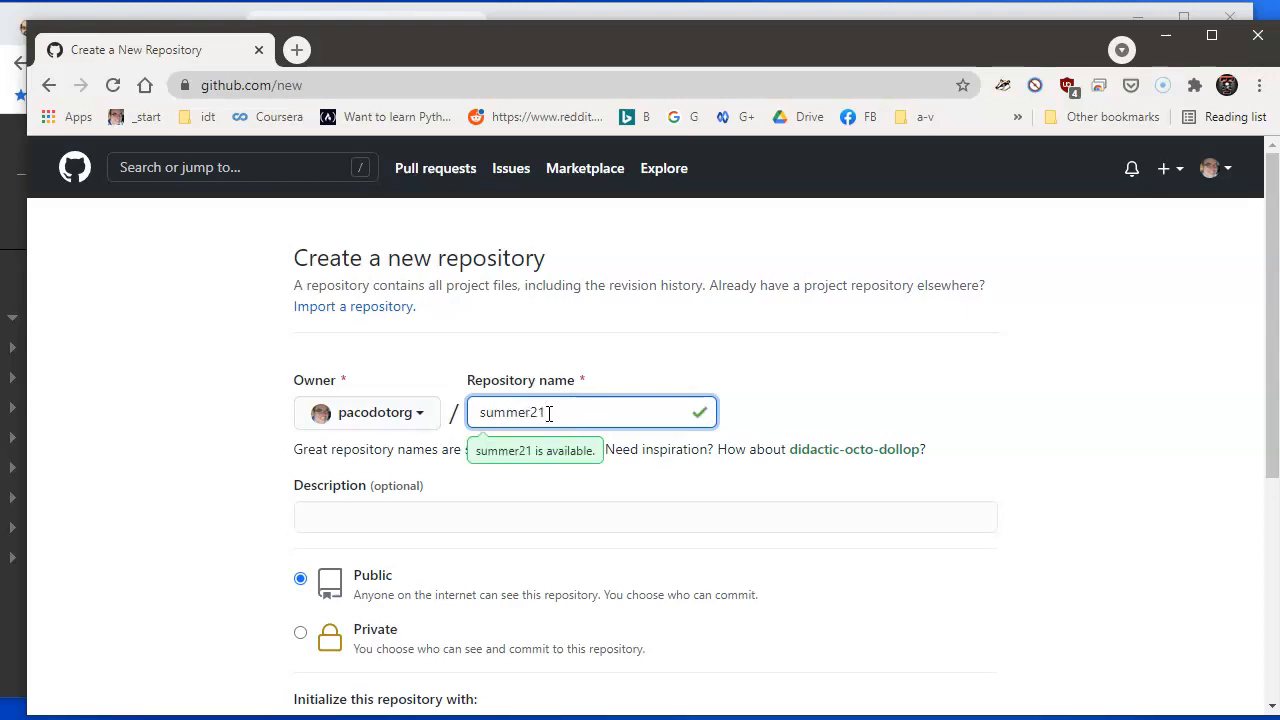
left_click(359, 519)
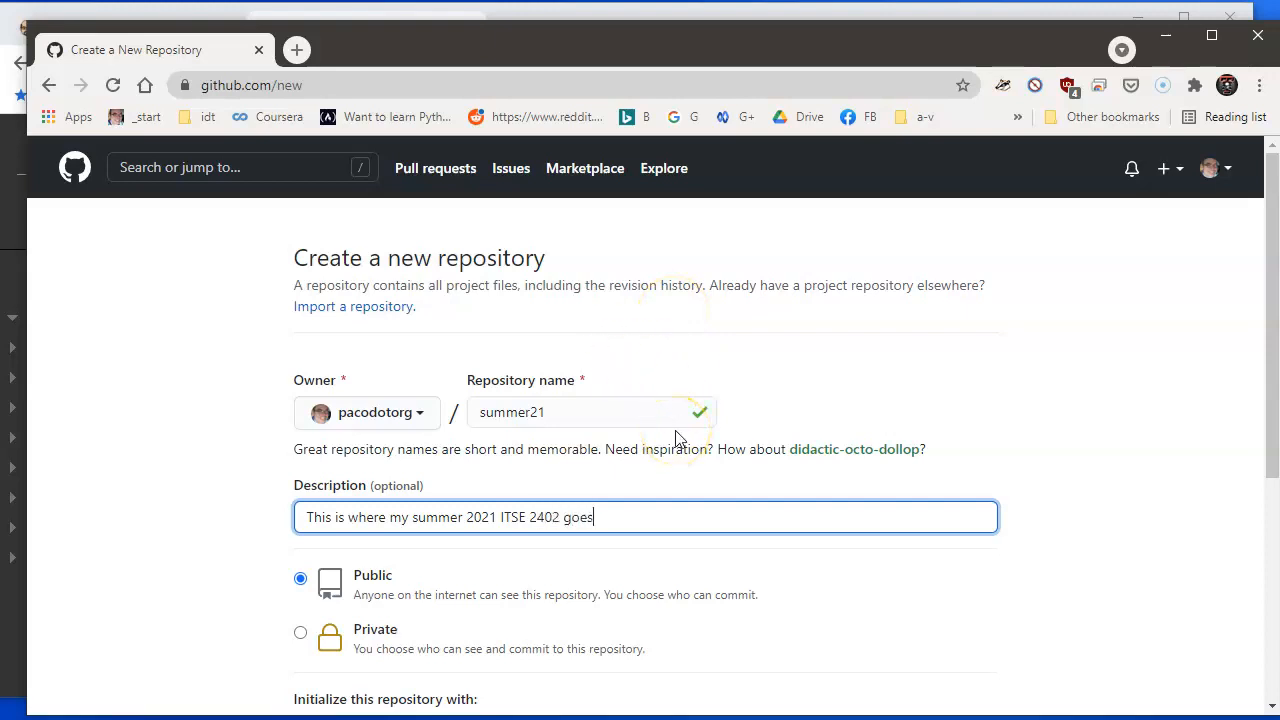
scroll(378, 568, "down", 2)
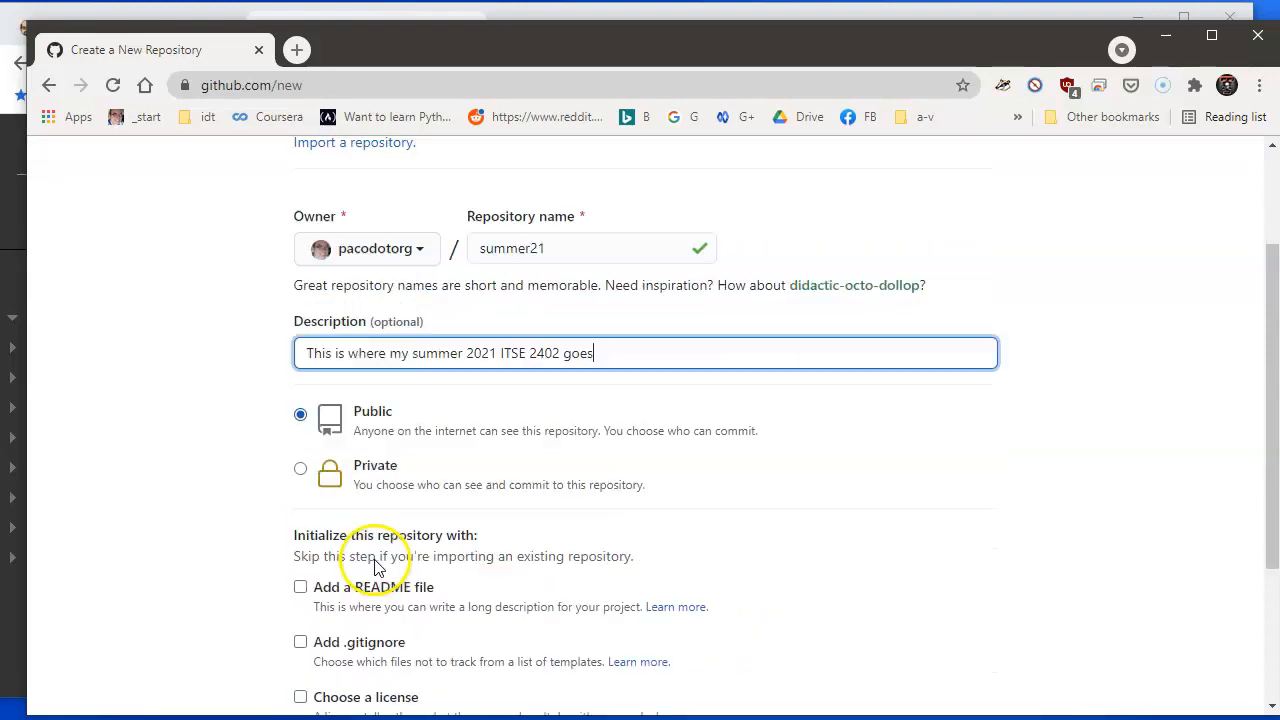
scroll(378, 568, "down", 2)
left_click(302, 452)
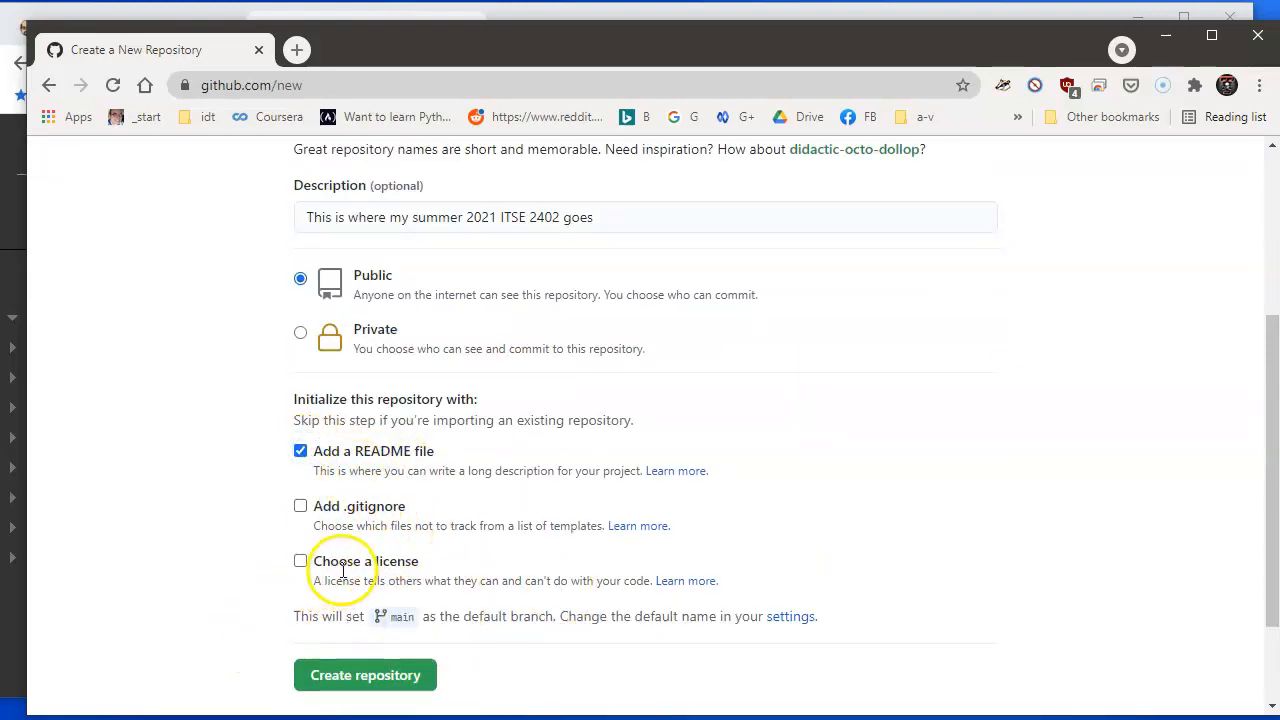
scroll(385, 578, "down", 2)
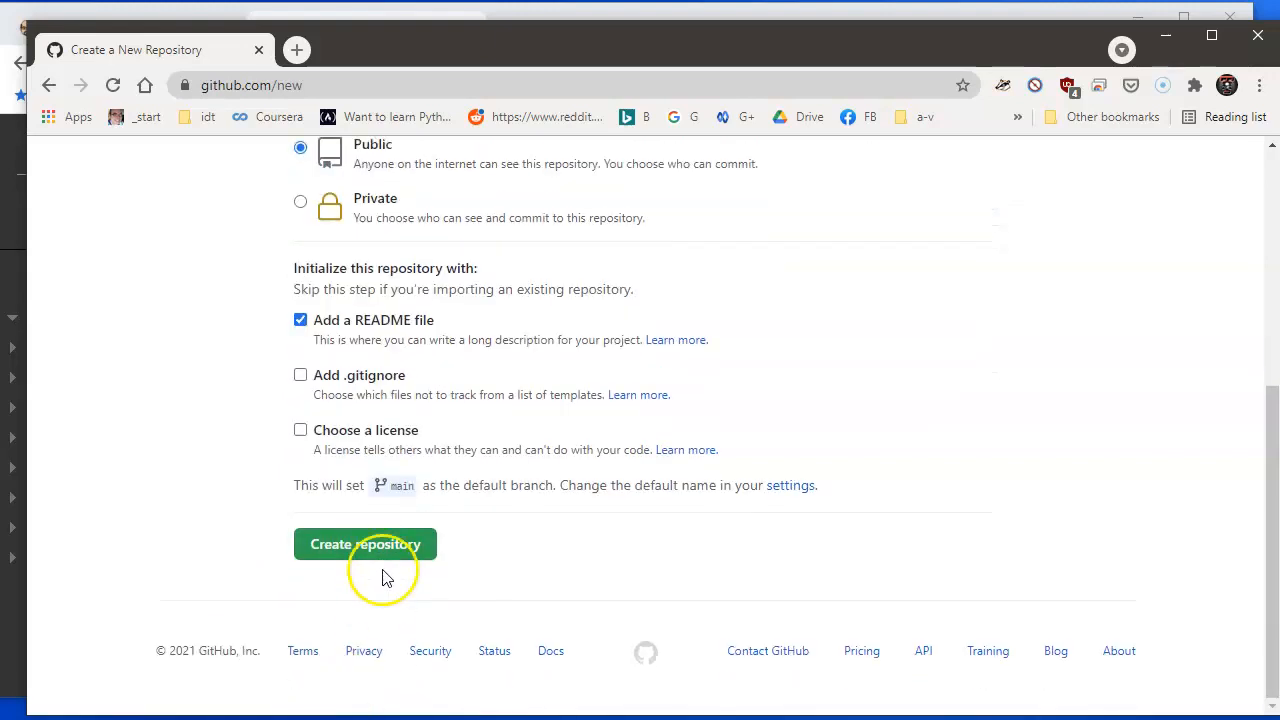
left_click(384, 556)
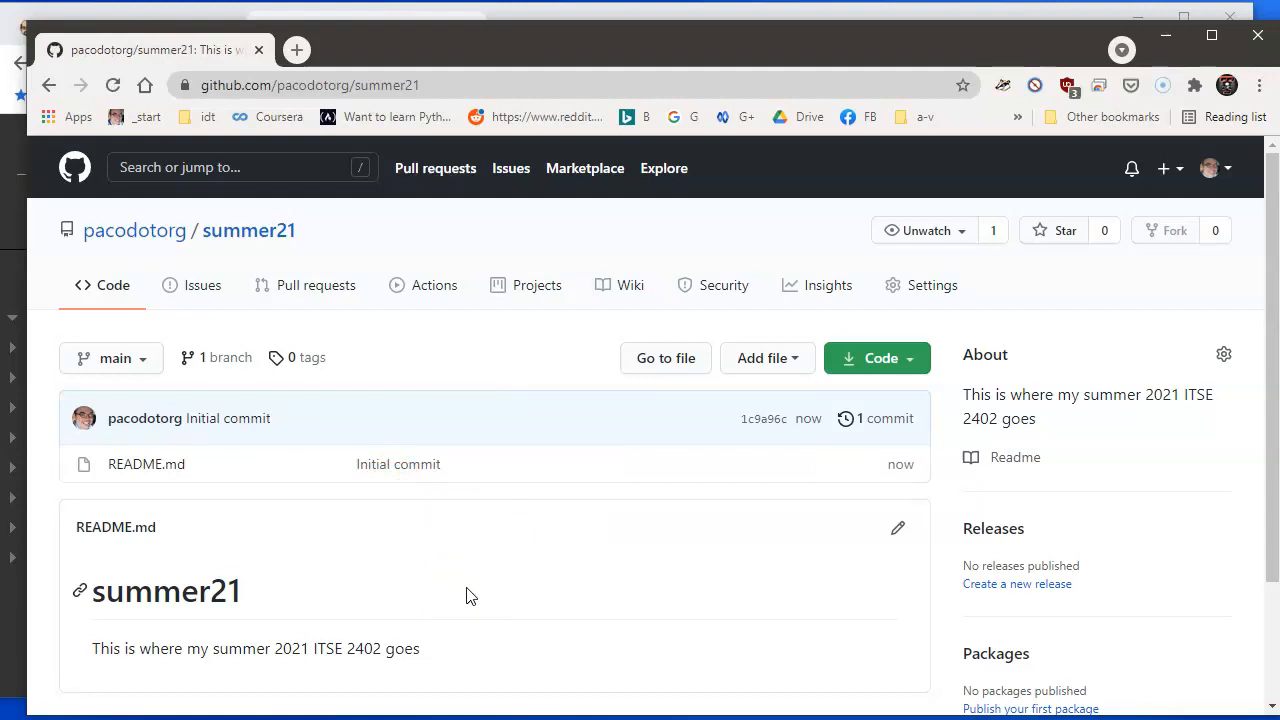
Edit the README to say 'ITSE 2402 work goes' and commit it as Update README.md
scroll(465, 430, "down", 1)
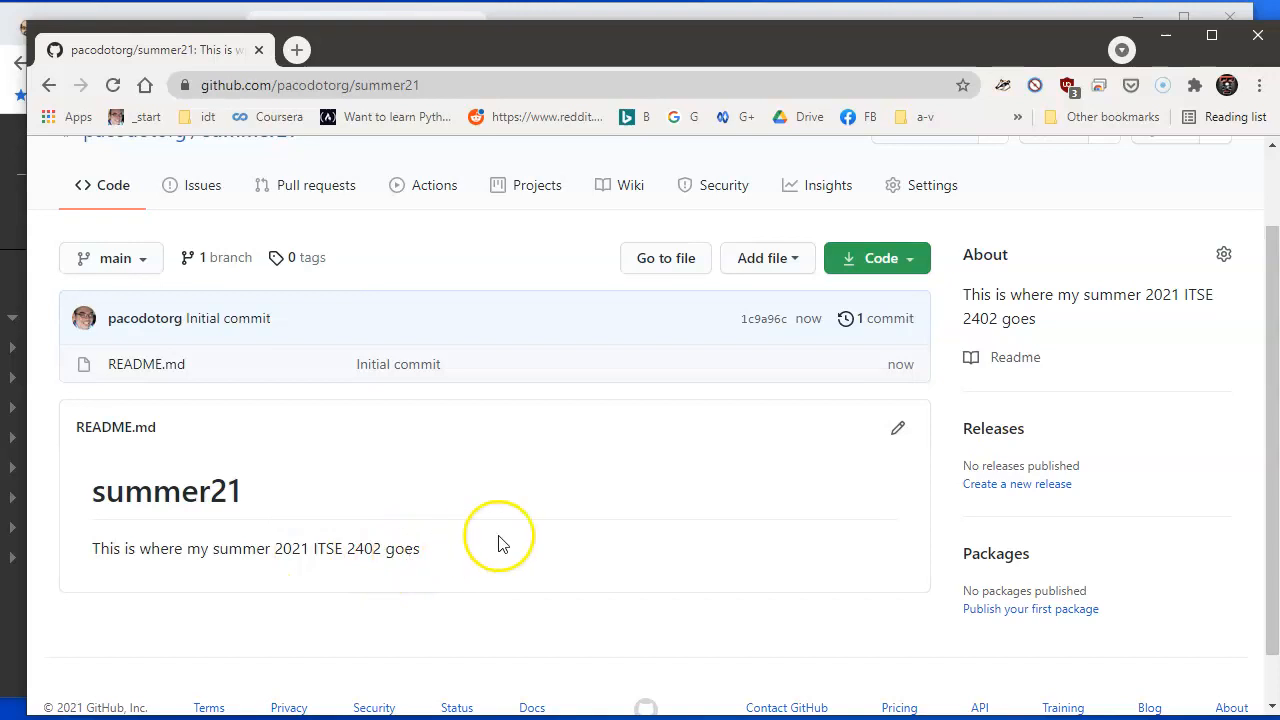
left_click(897, 428)
scroll(640, 495, "down", 1)
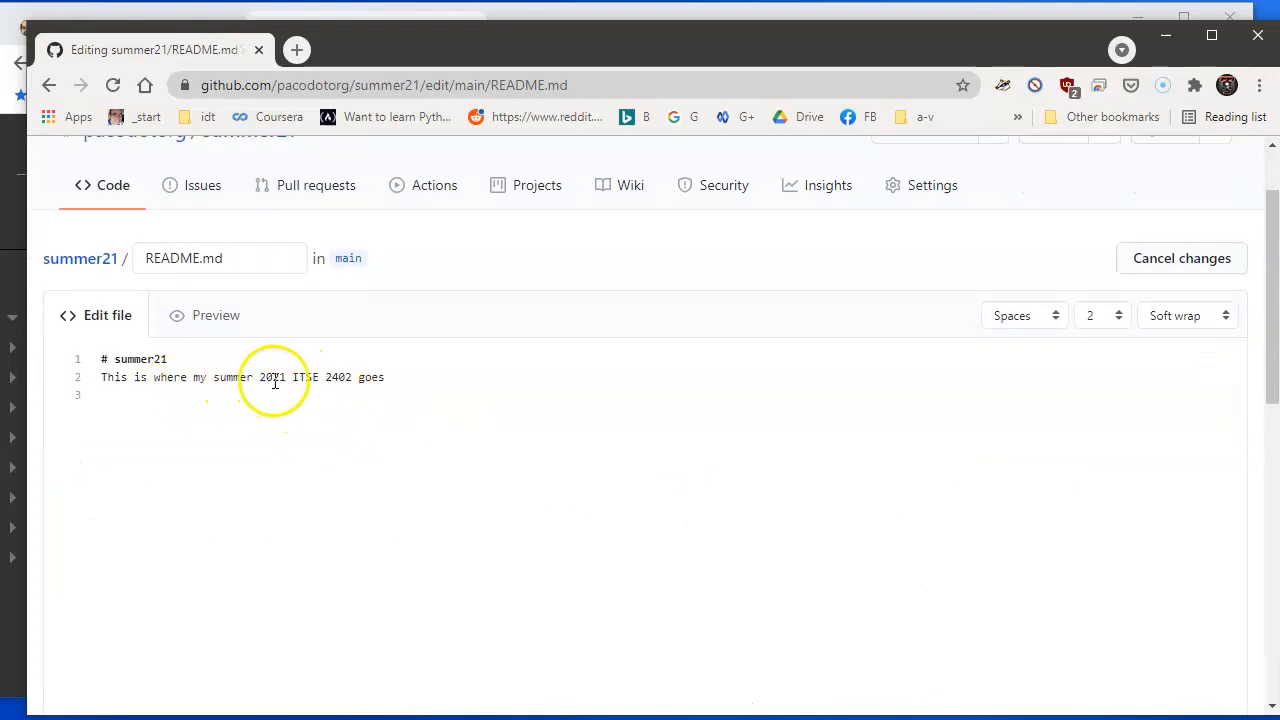
left_click(353, 377)
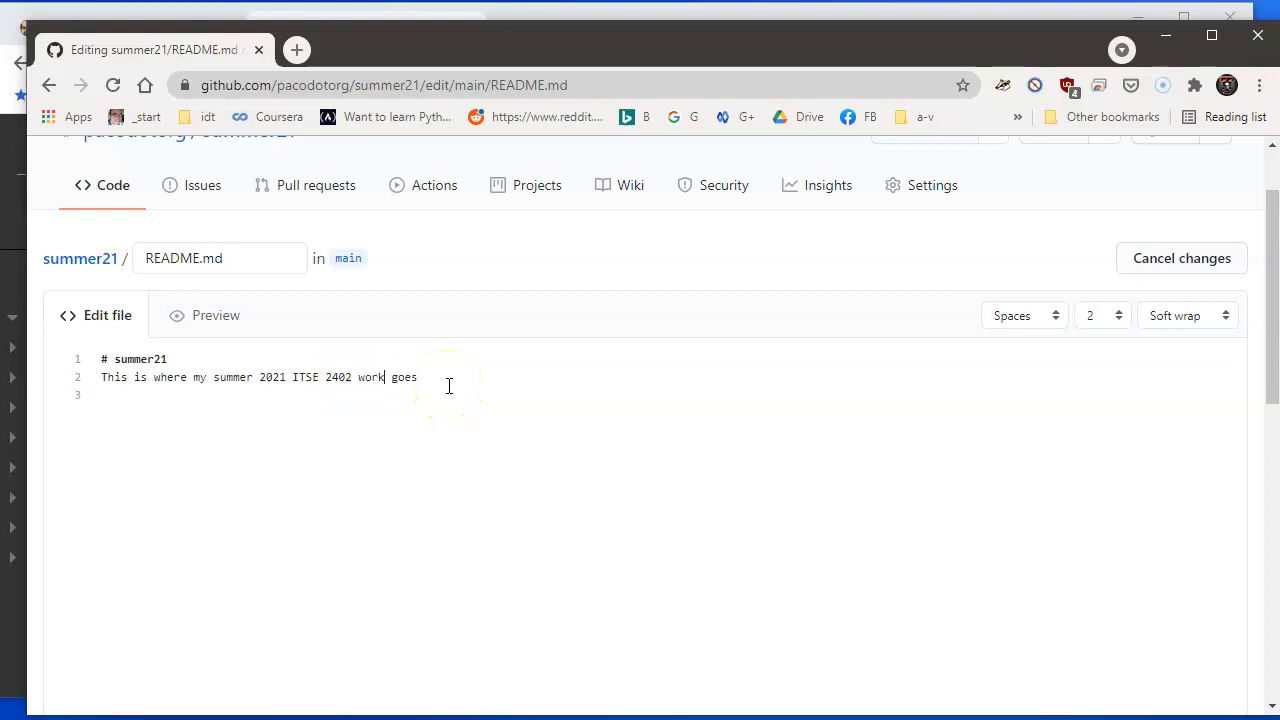
scroll(491, 540, "down", 10)
left_click(197, 545)
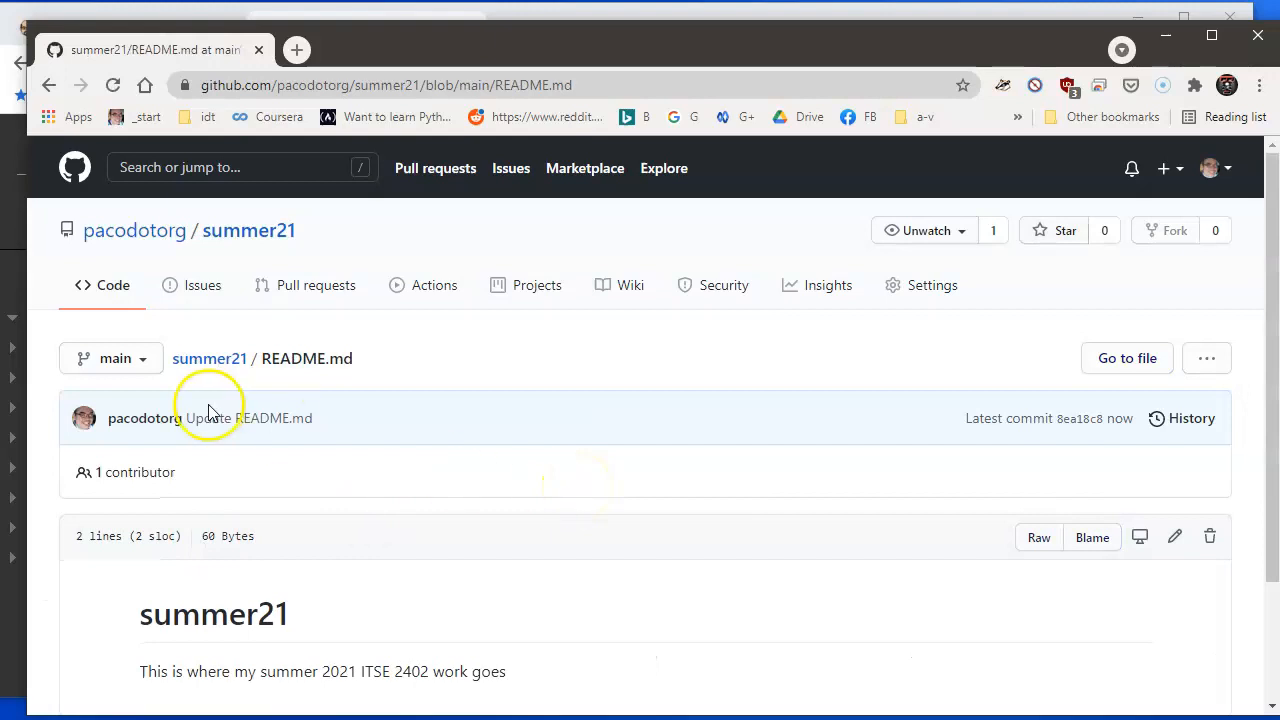
Open summer21 from the Repositories list on the GitHub dashboard
left_click(75, 170)
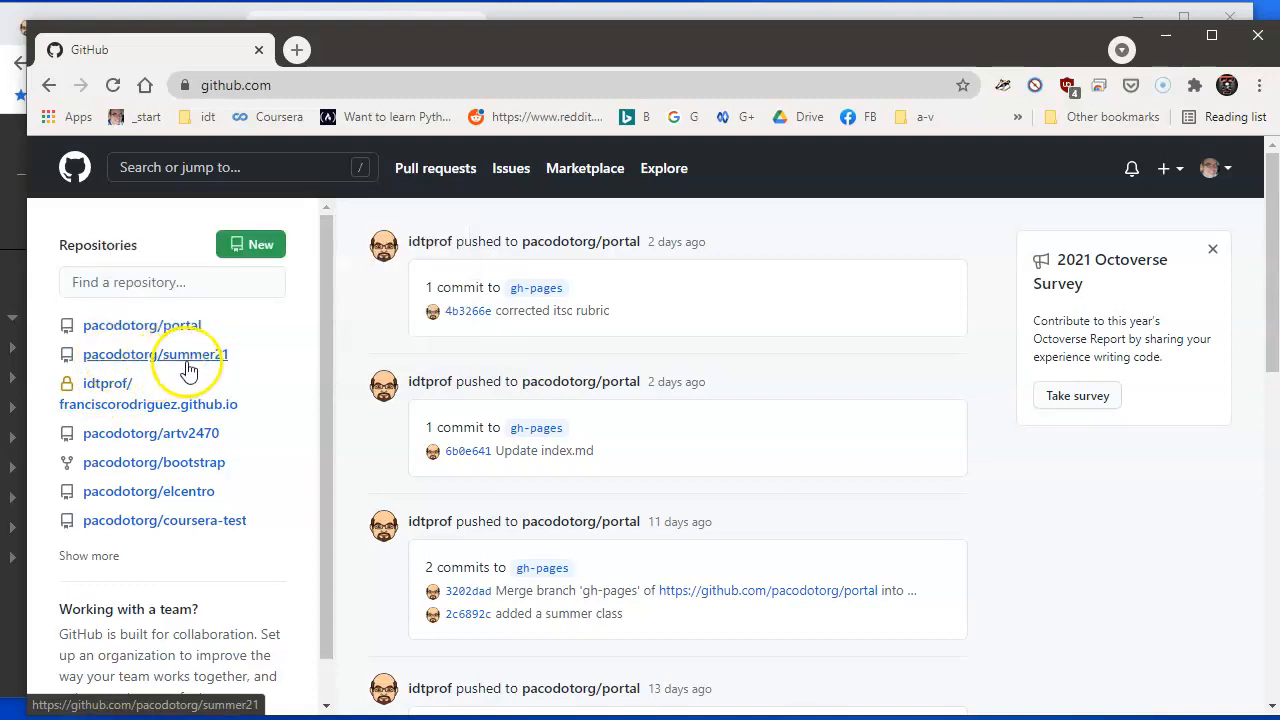
left_click(220, 360)
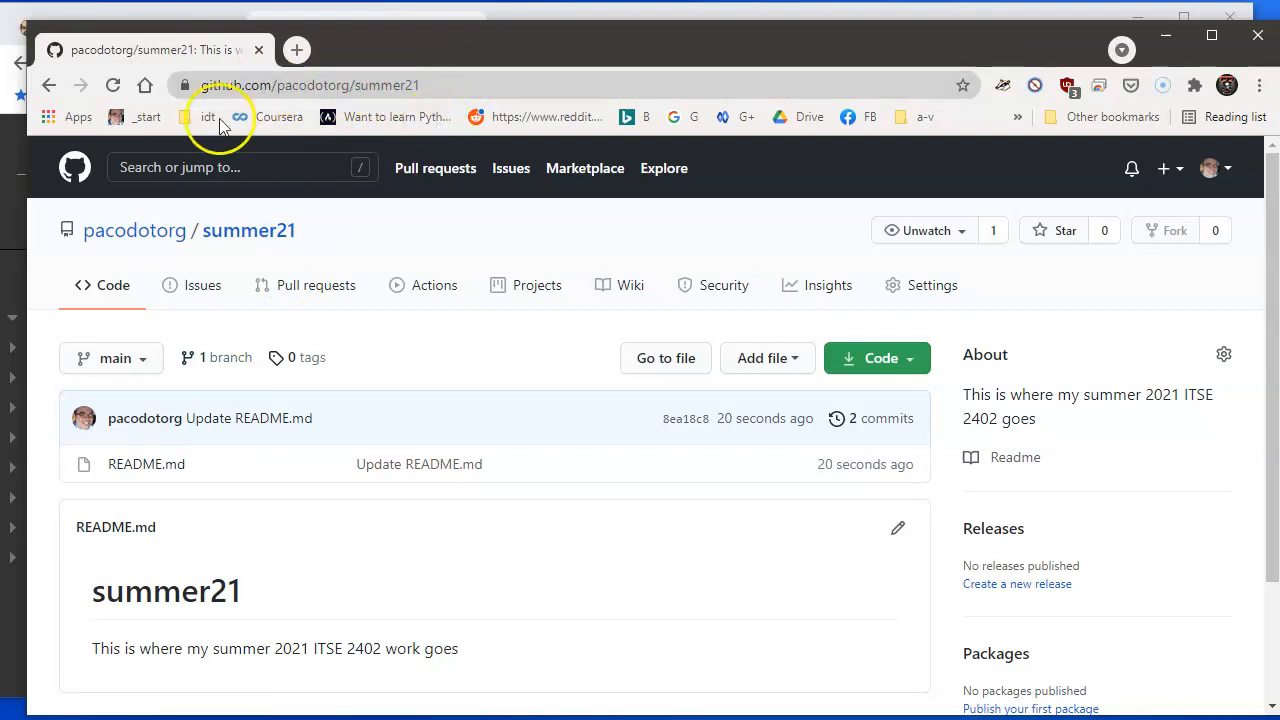
Bookmark the summer21 page on the bookmarks bar as 'github su21' and confirm it reopens the repo
left_click_drag(190, 85, 457, 88)
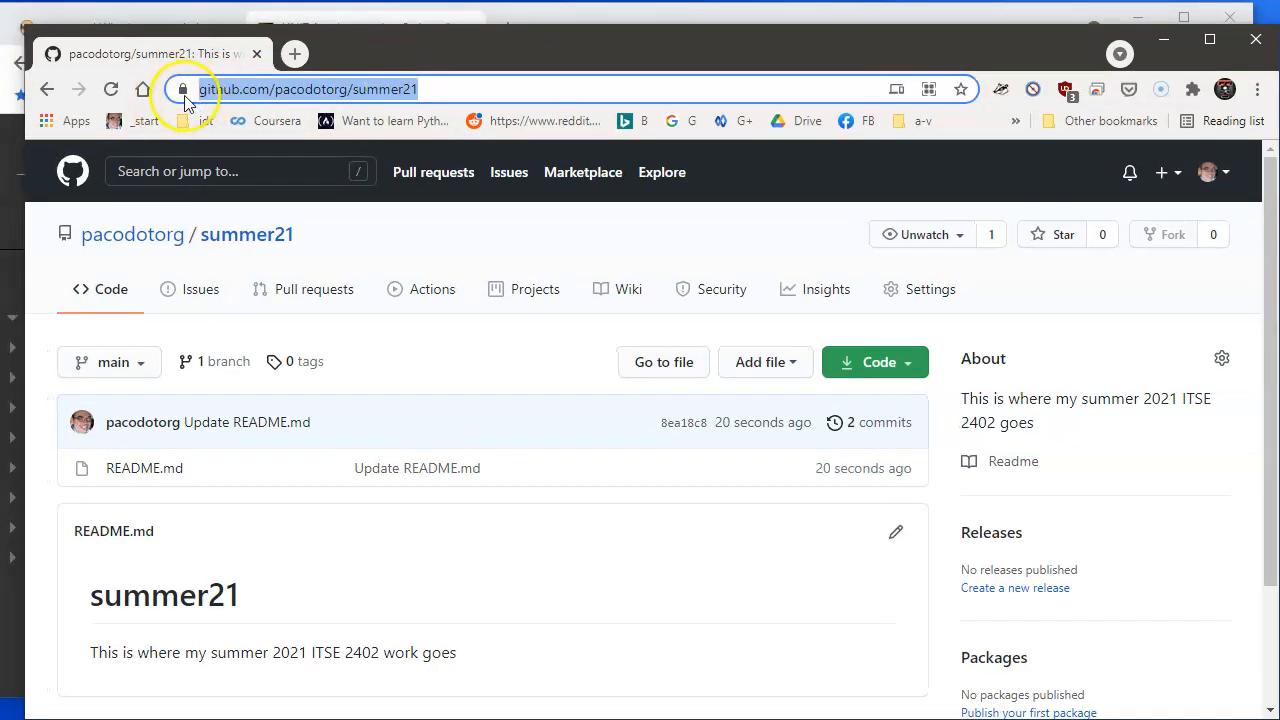
left_click_drag(184, 92, 287, 122)
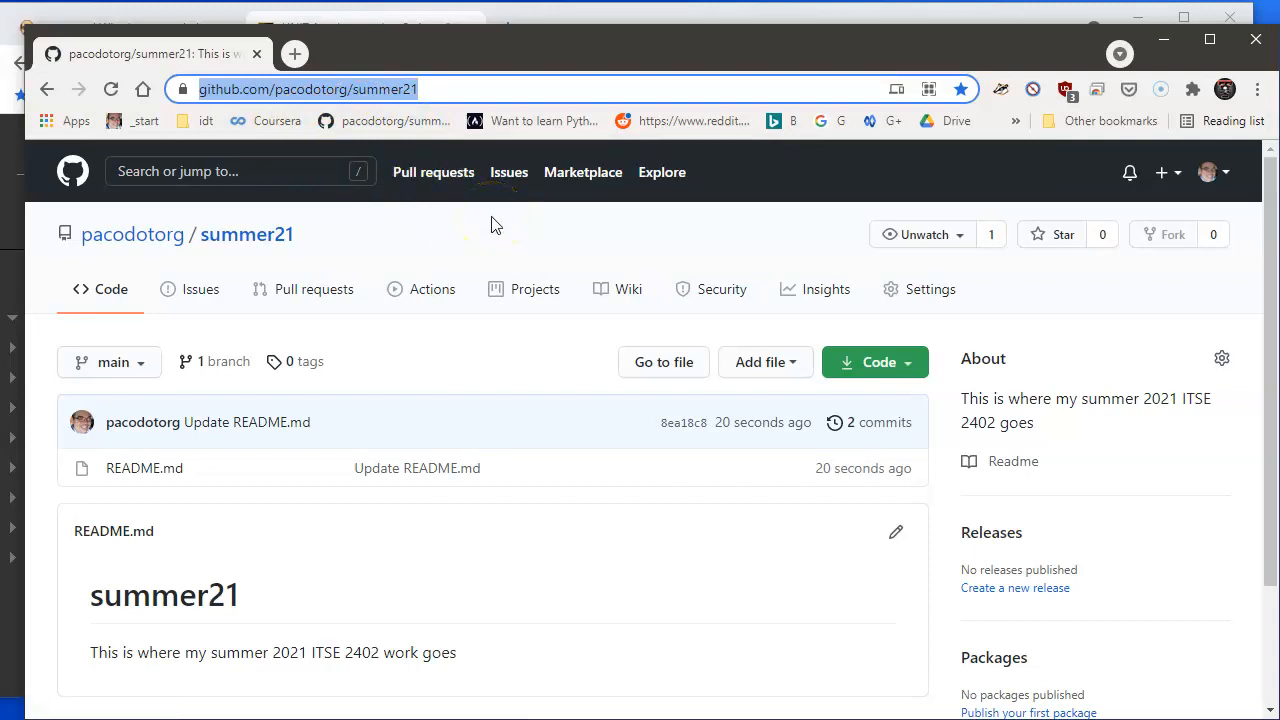
right_click(390, 121)
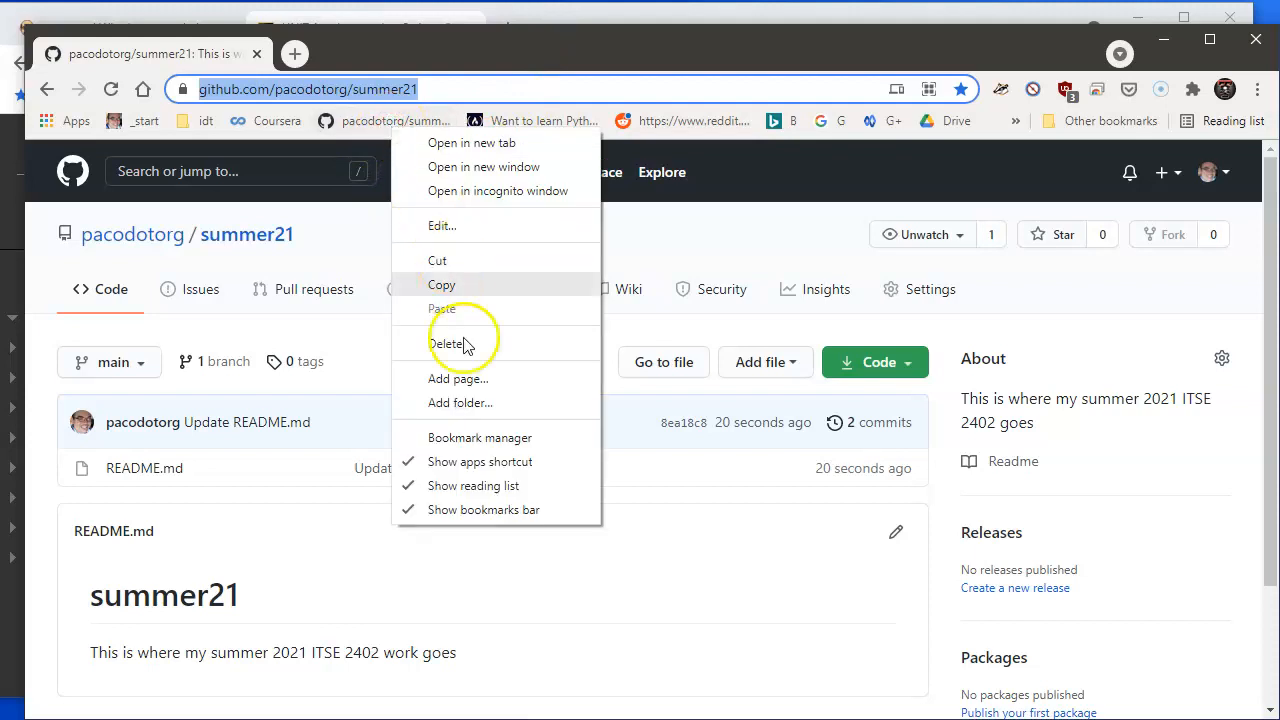
left_click(440, 226)
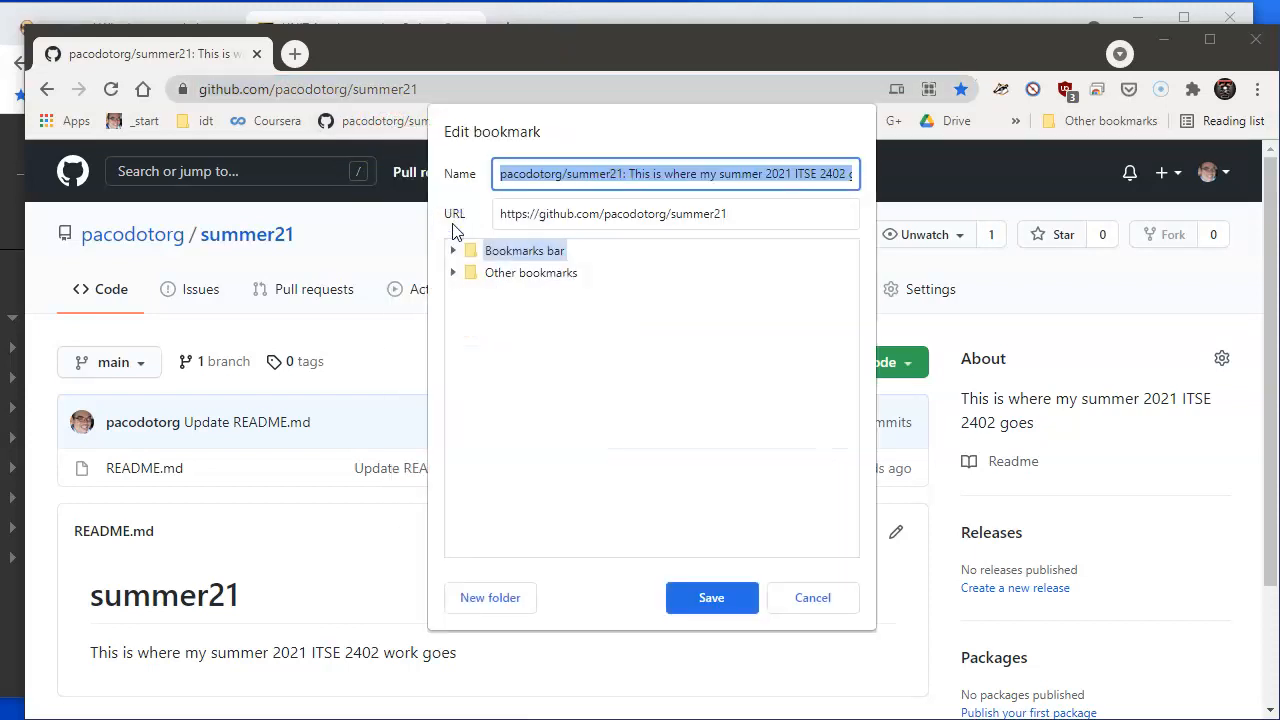
type("github su21")
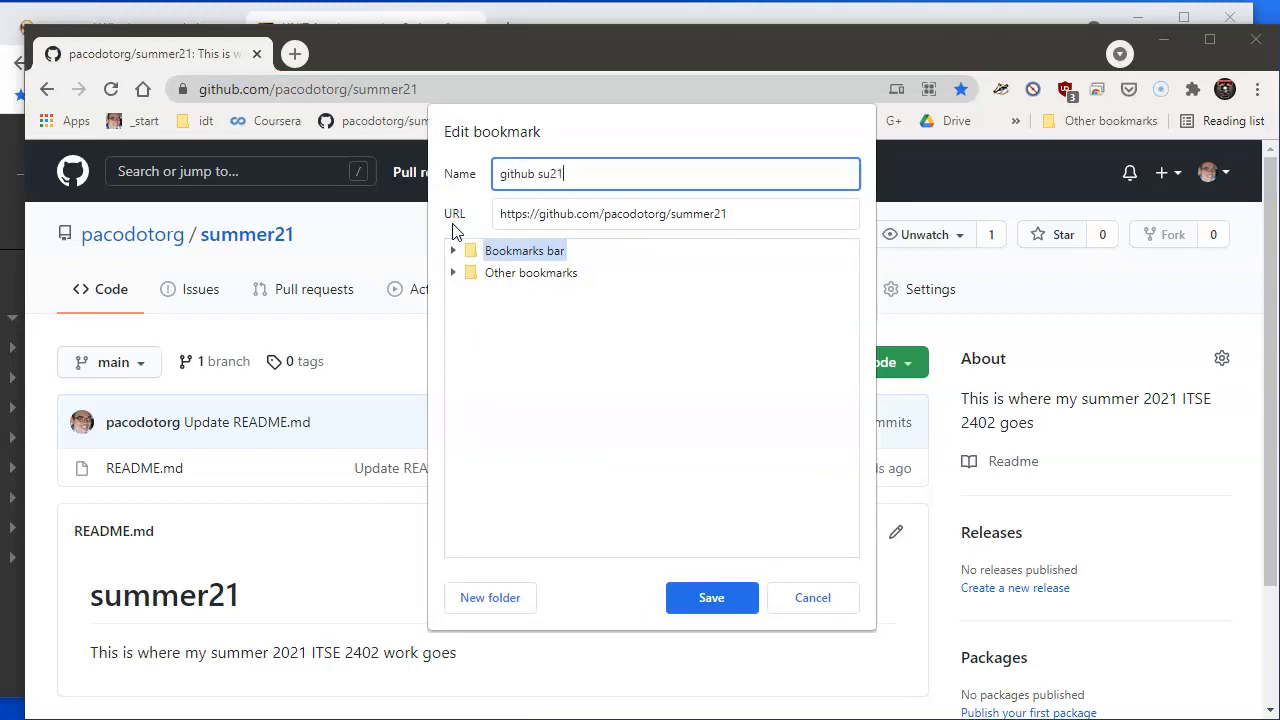
key("Return")
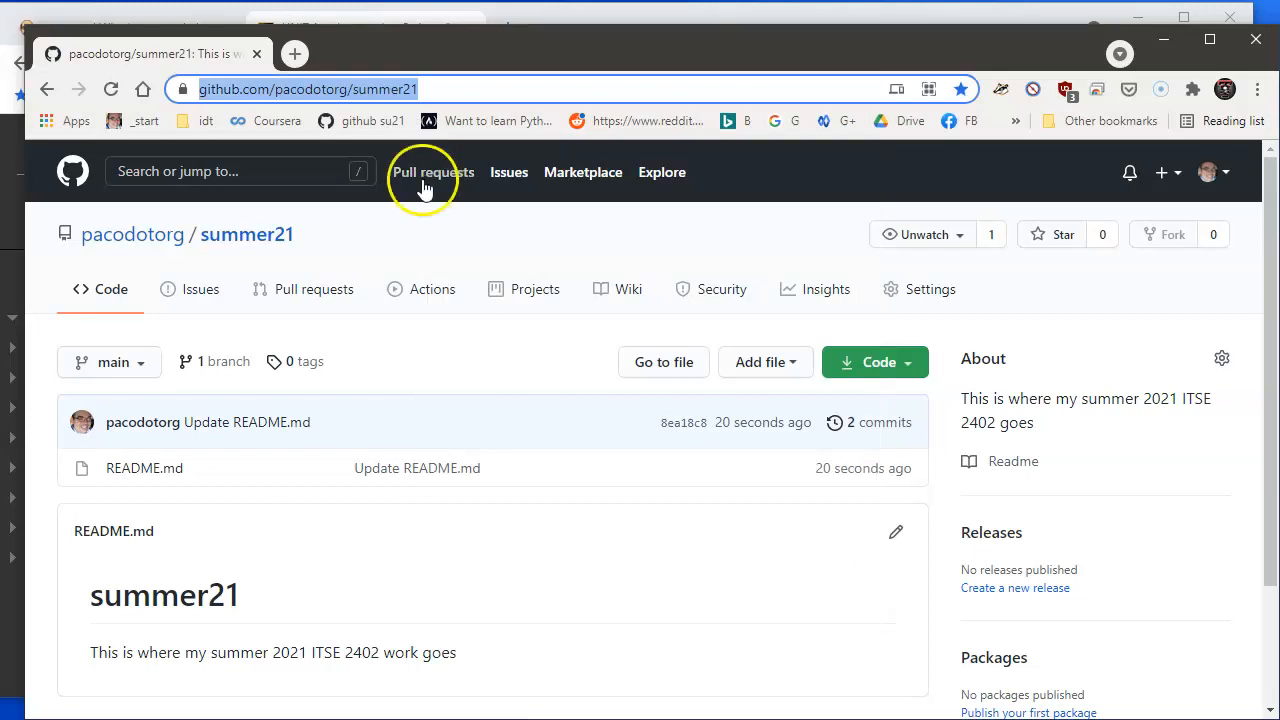
left_click(365, 123)
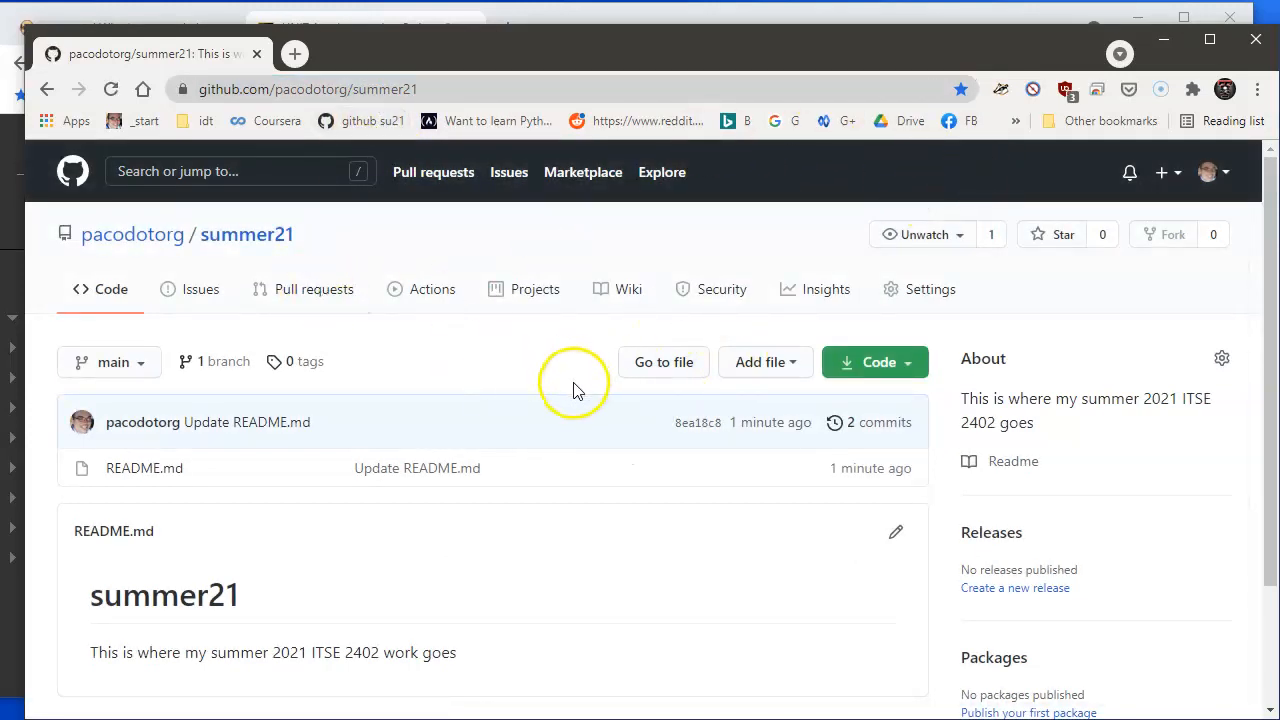
Go to summer21's Settings and open the Pages section, showing source None
scroll(503, 446, "down", 2)
scroll(503, 446, "up", 2)
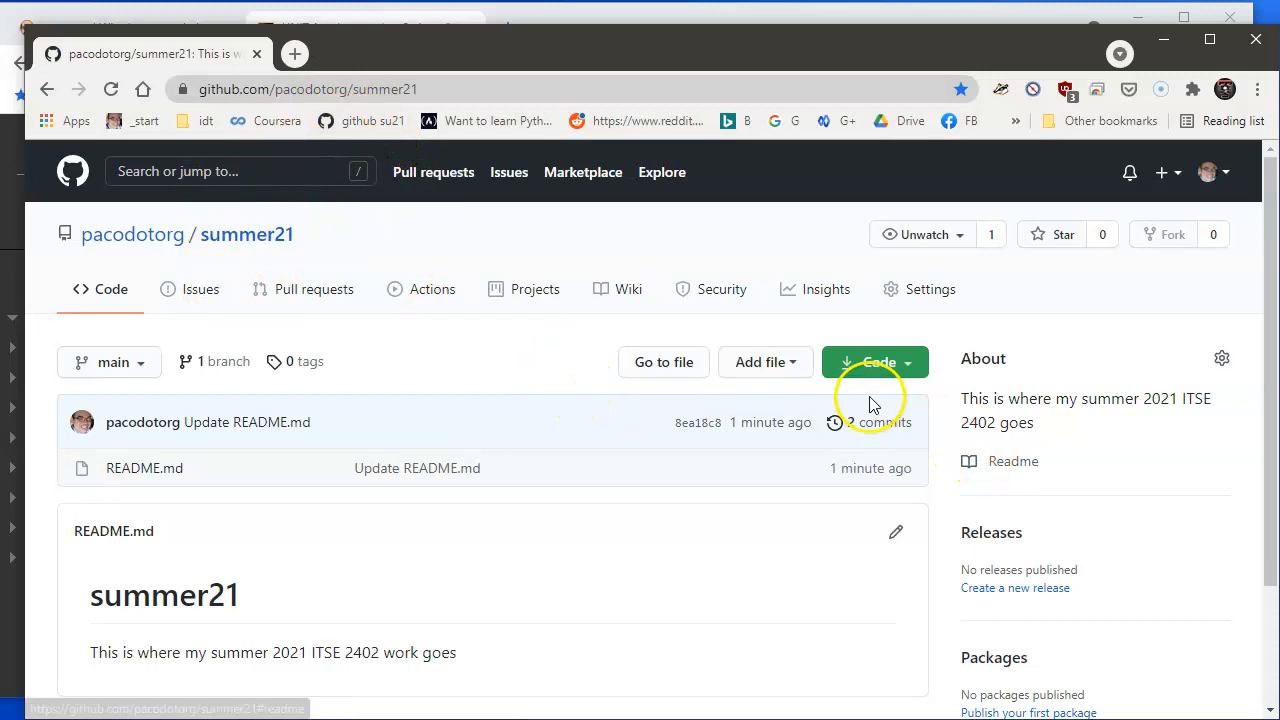
left_click(898, 298)
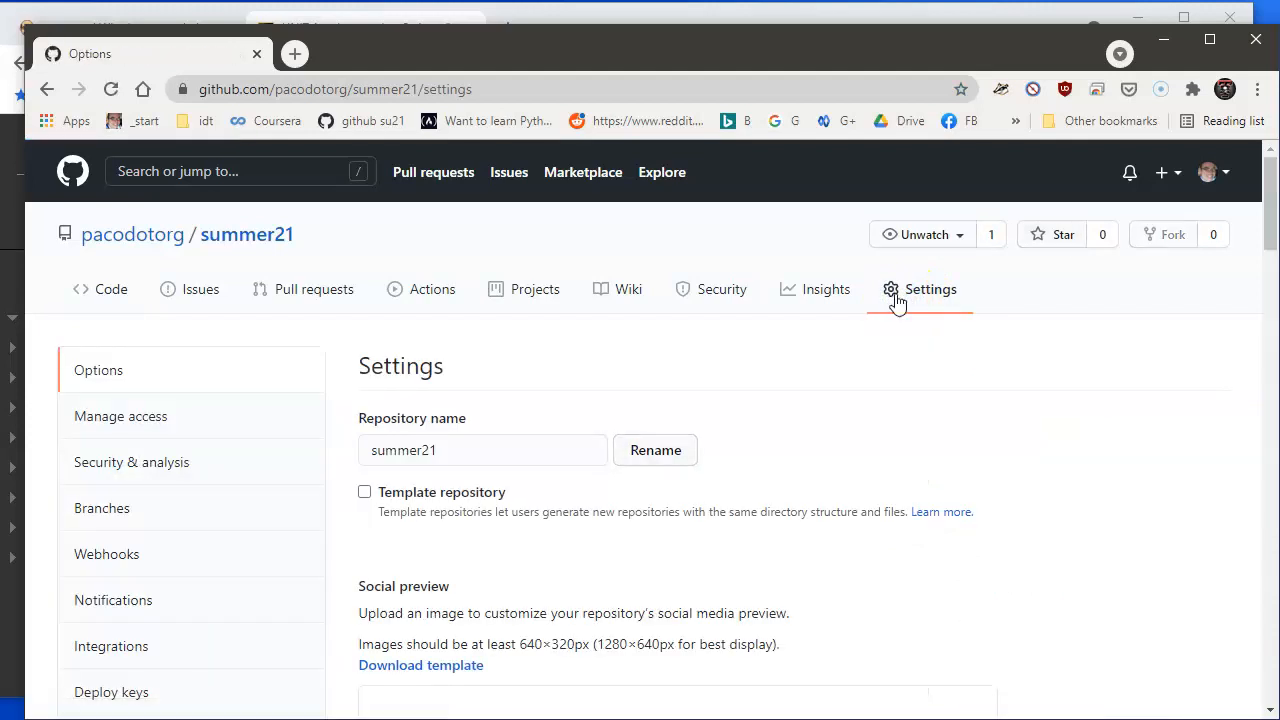
scroll(1022, 380, "down", 2)
scroll(1022, 384, "down", 2)
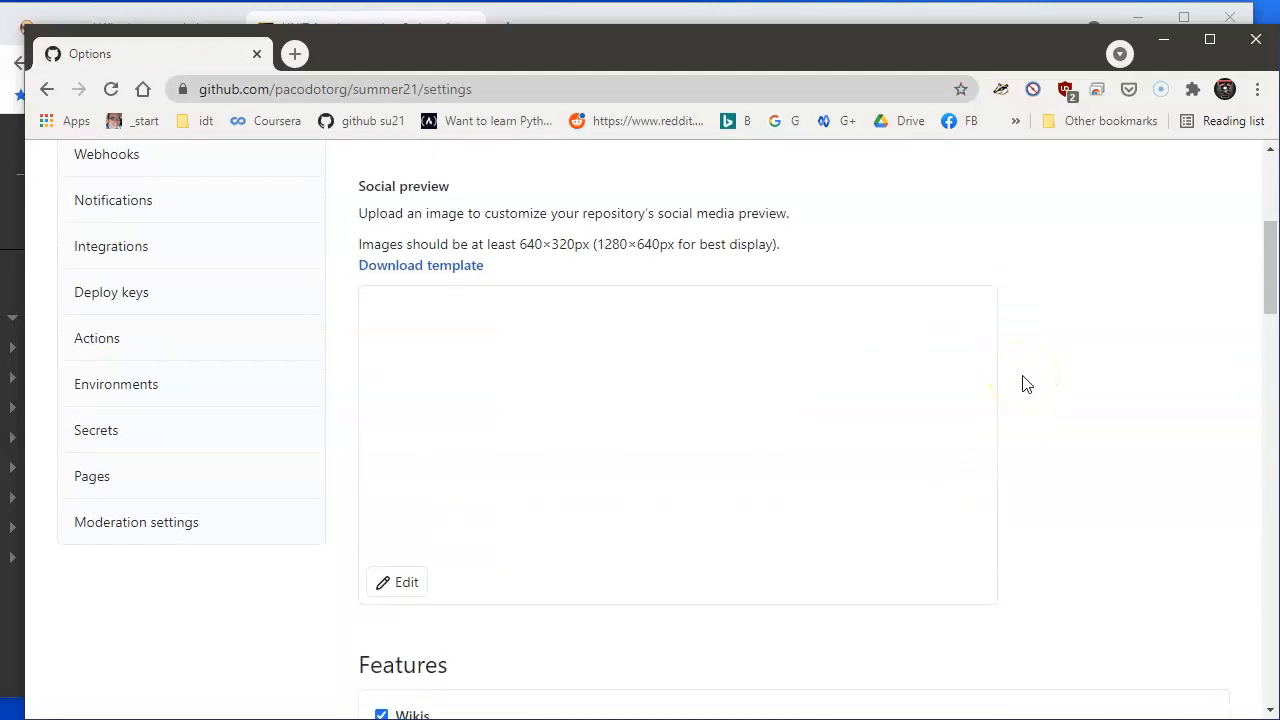
scroll(1025, 385, "up", 3)
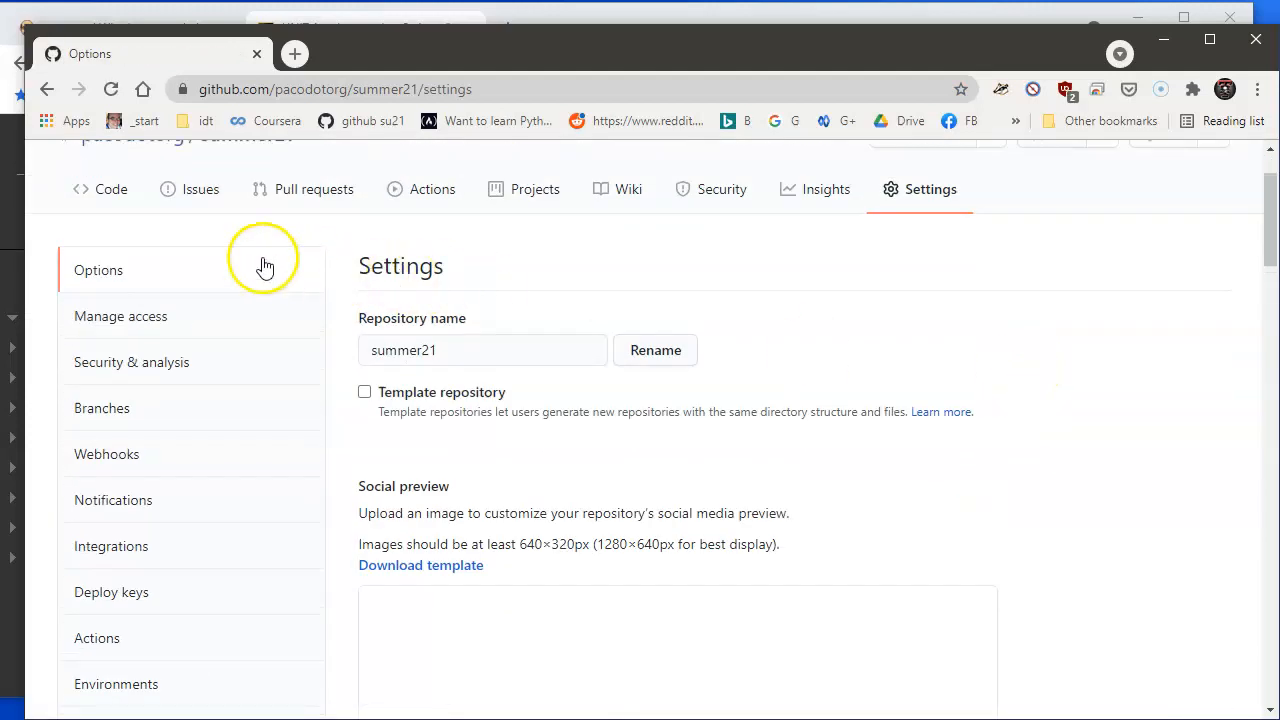
scroll(172, 380, "down", 3)
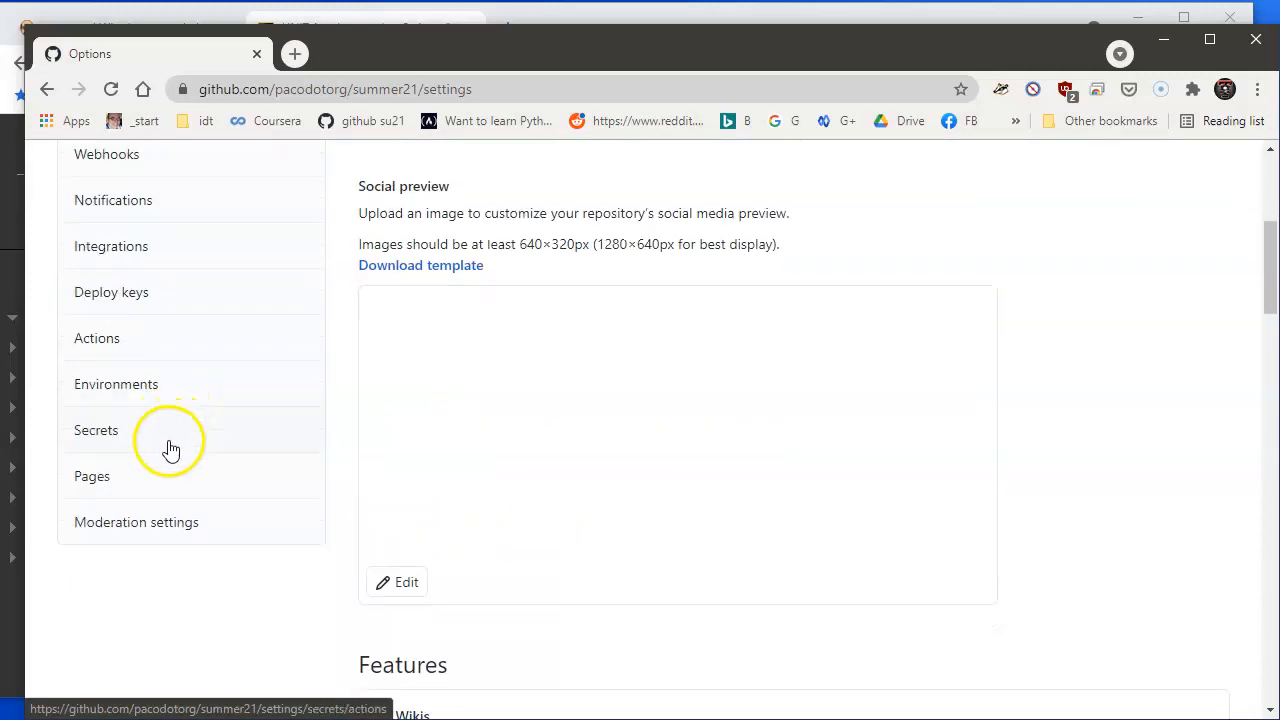
left_click(90, 480)
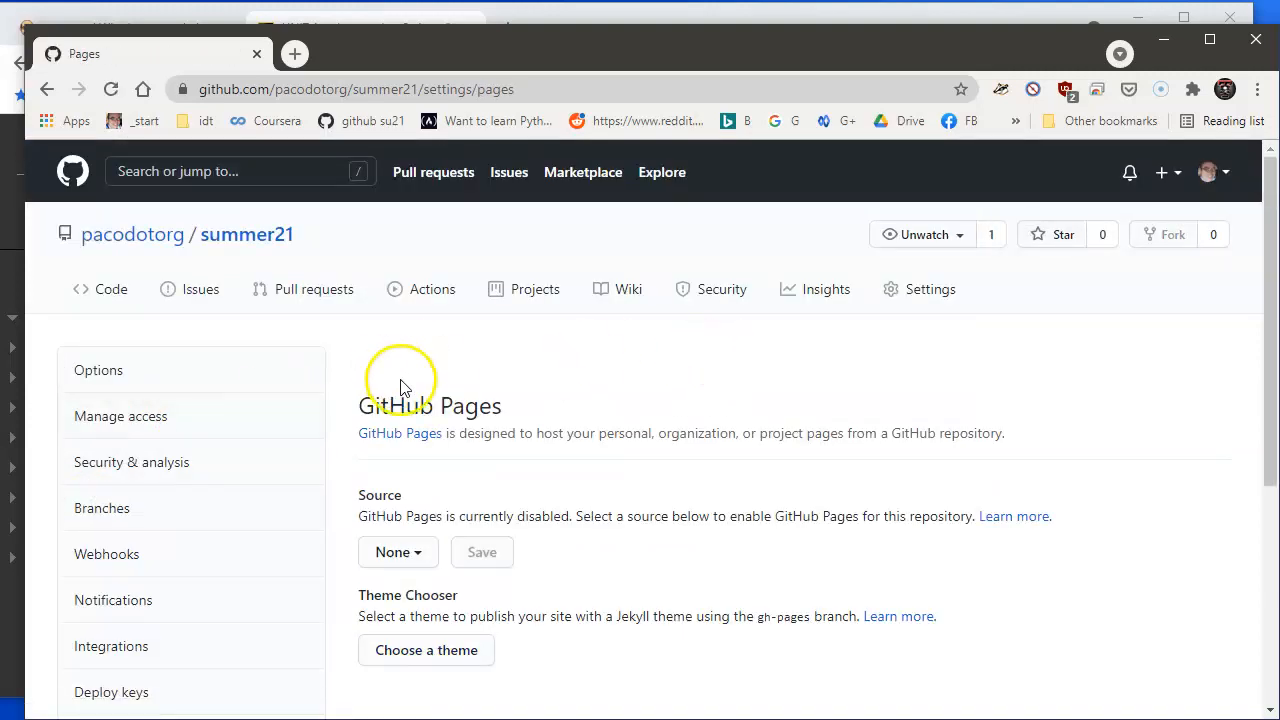
Set the GitHub Pages source to the main branch with the / (root) folder and save
scroll(371, 437, "down", 1)
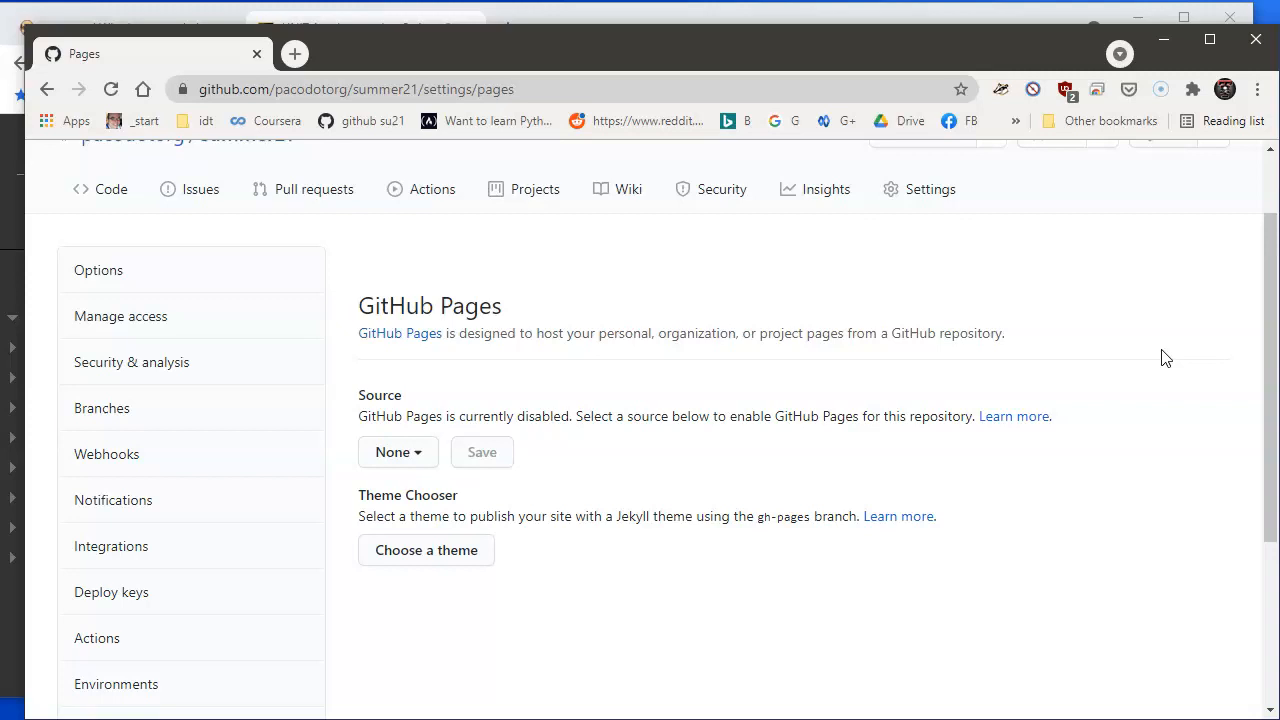
left_click(414, 455)
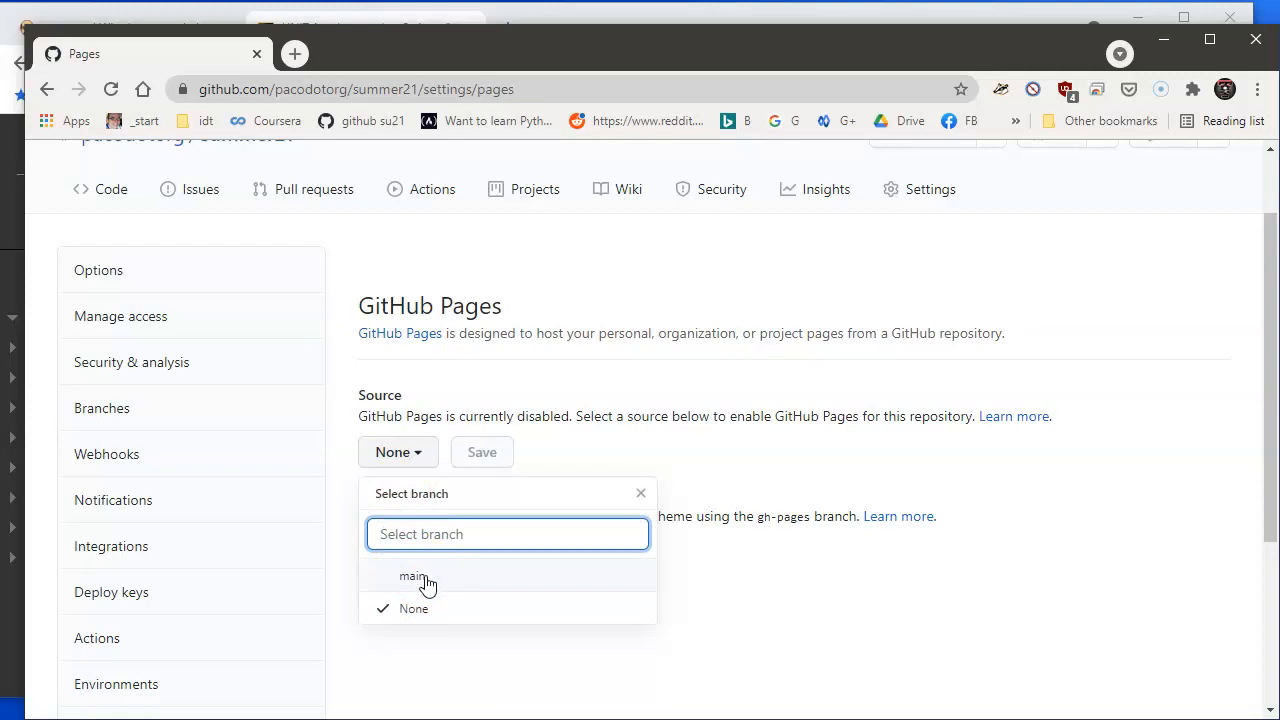
left_click(425, 580)
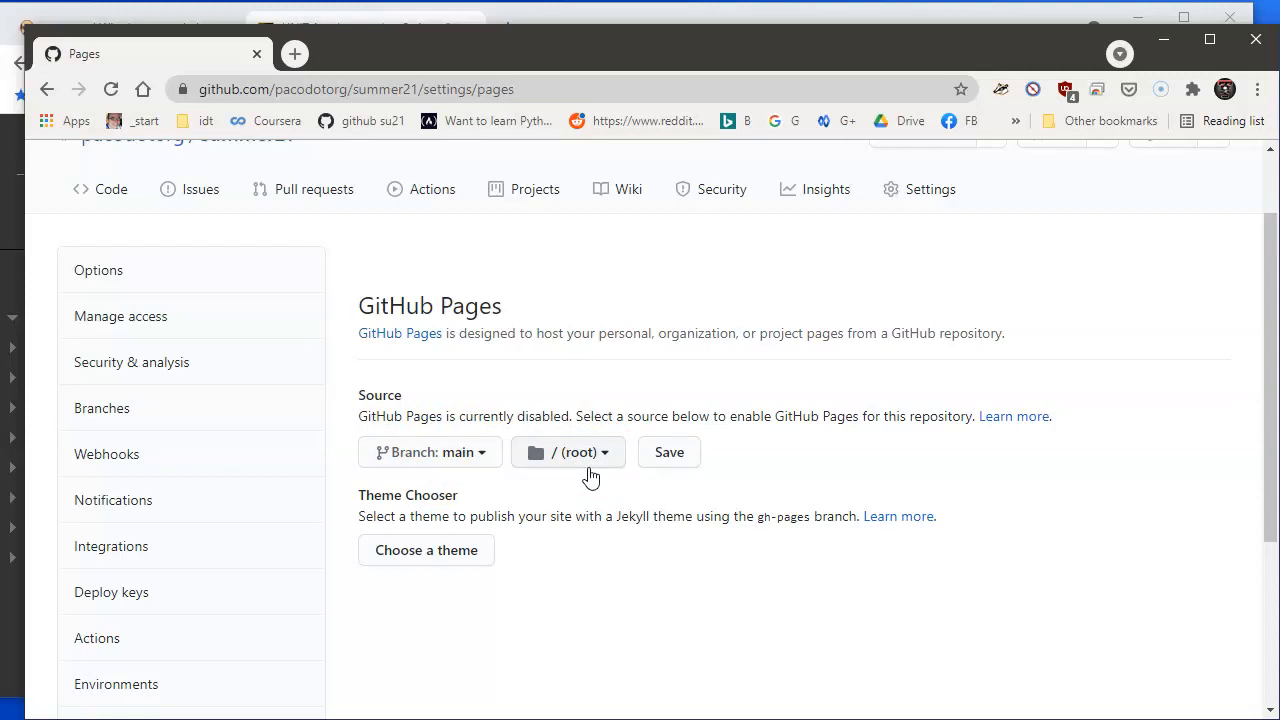
left_click(675, 453)
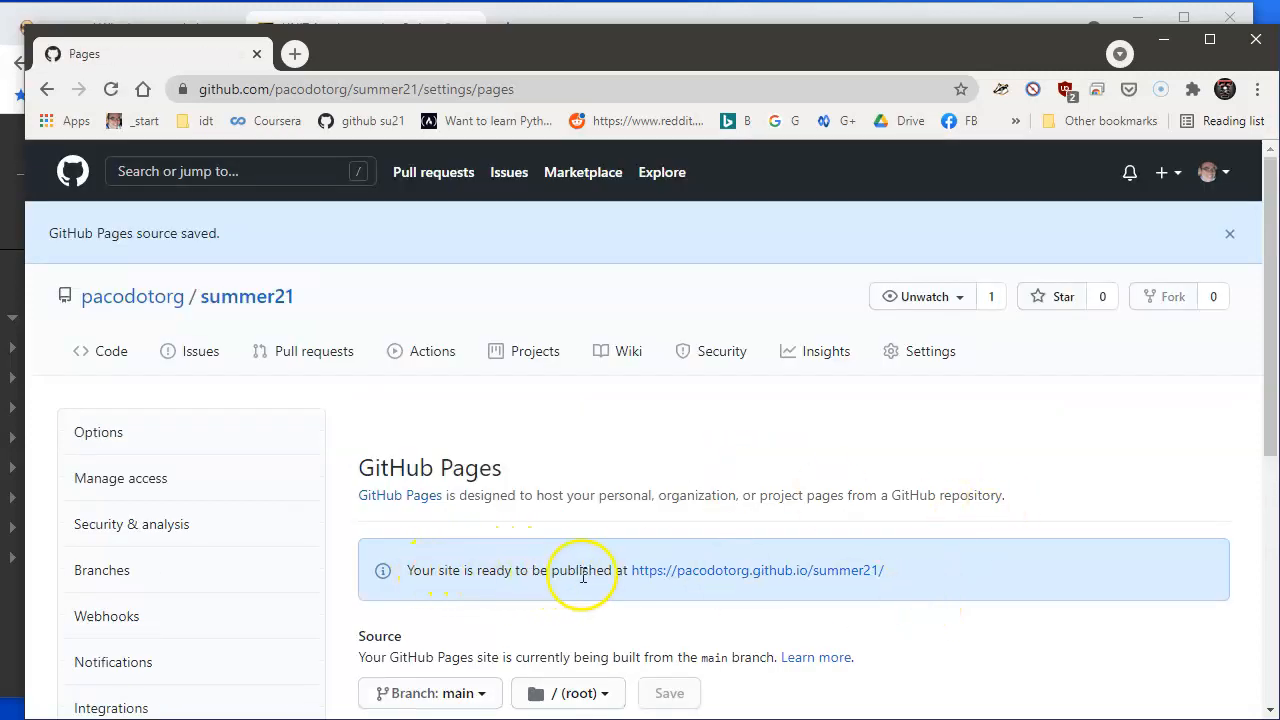
Visit the published summer21 site and drag its address to the bookmarks bar
left_click(827, 575)
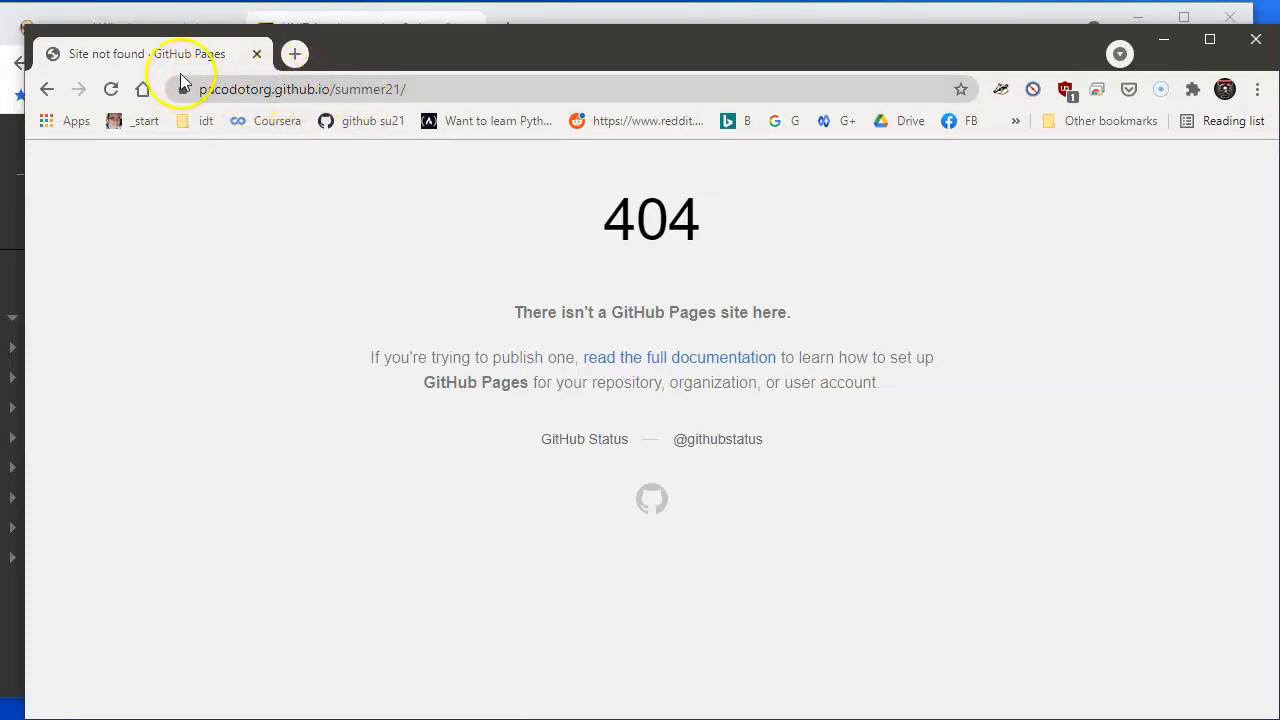
mouse_move(183, 92)
left_mouse_down()
mouse_move(320, 89)
mouse_move(416, 132)
mouse_move(408, 124)
left_mouse_up()
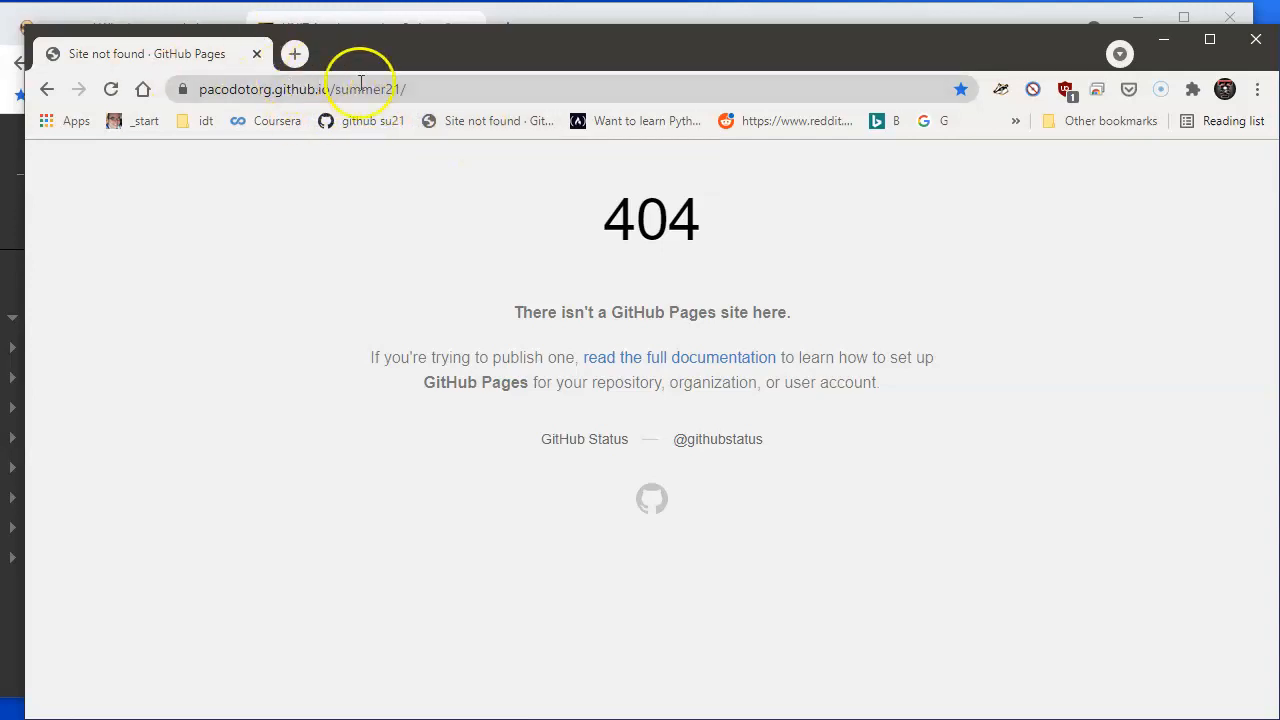
left_click_drag(400, 90, 205, 92)
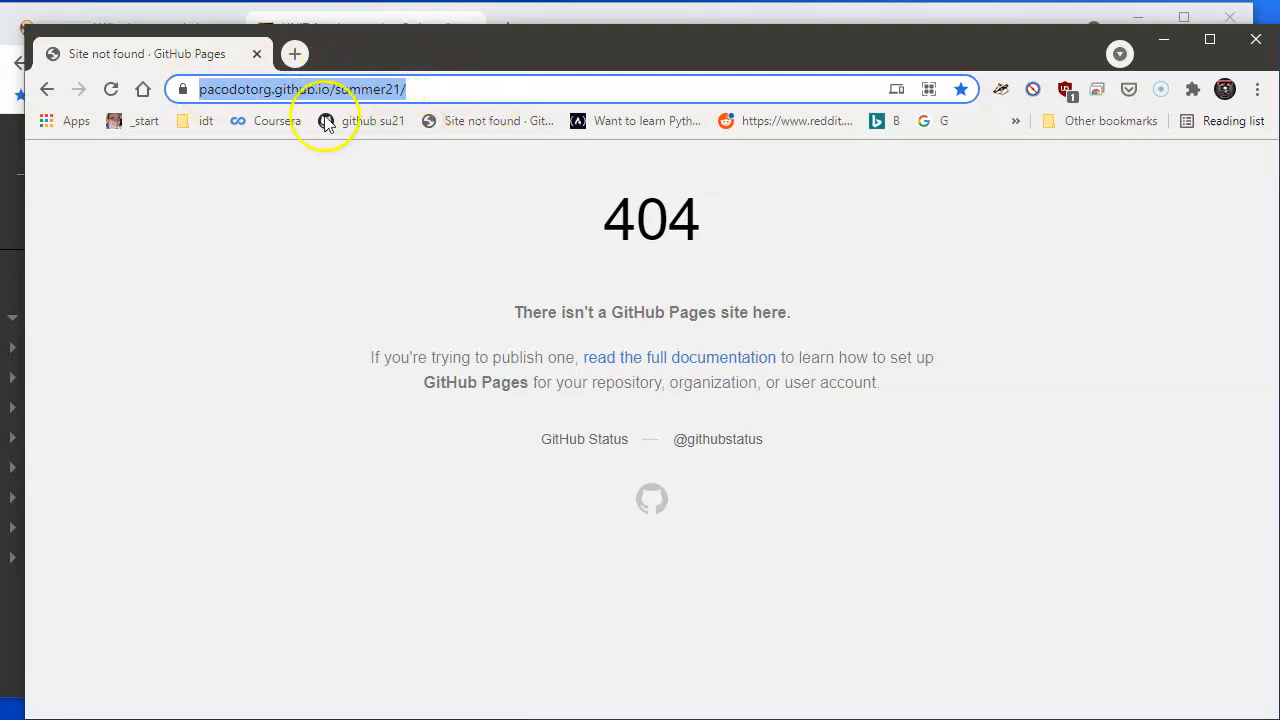
Rename the new bookmark to itse-2402 and open the site from it
right_click(500, 124)
left_click(565, 222)
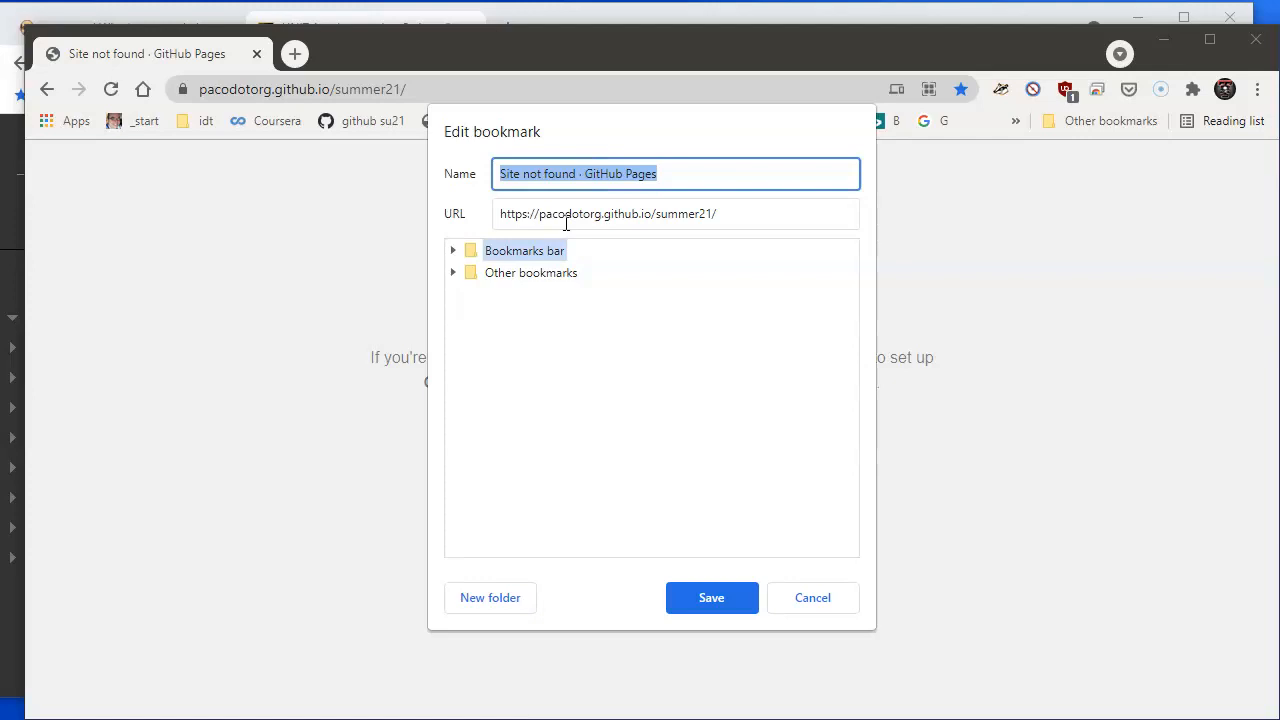
type("itse-2402")
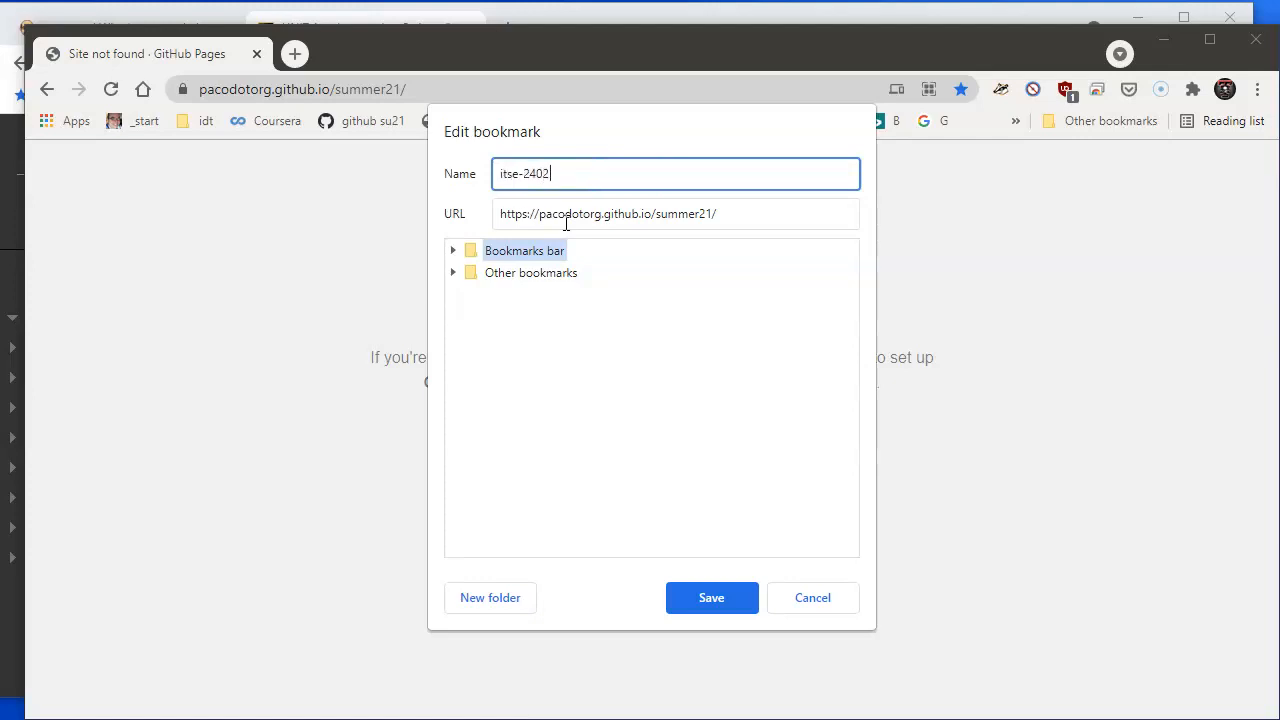
key("Return")
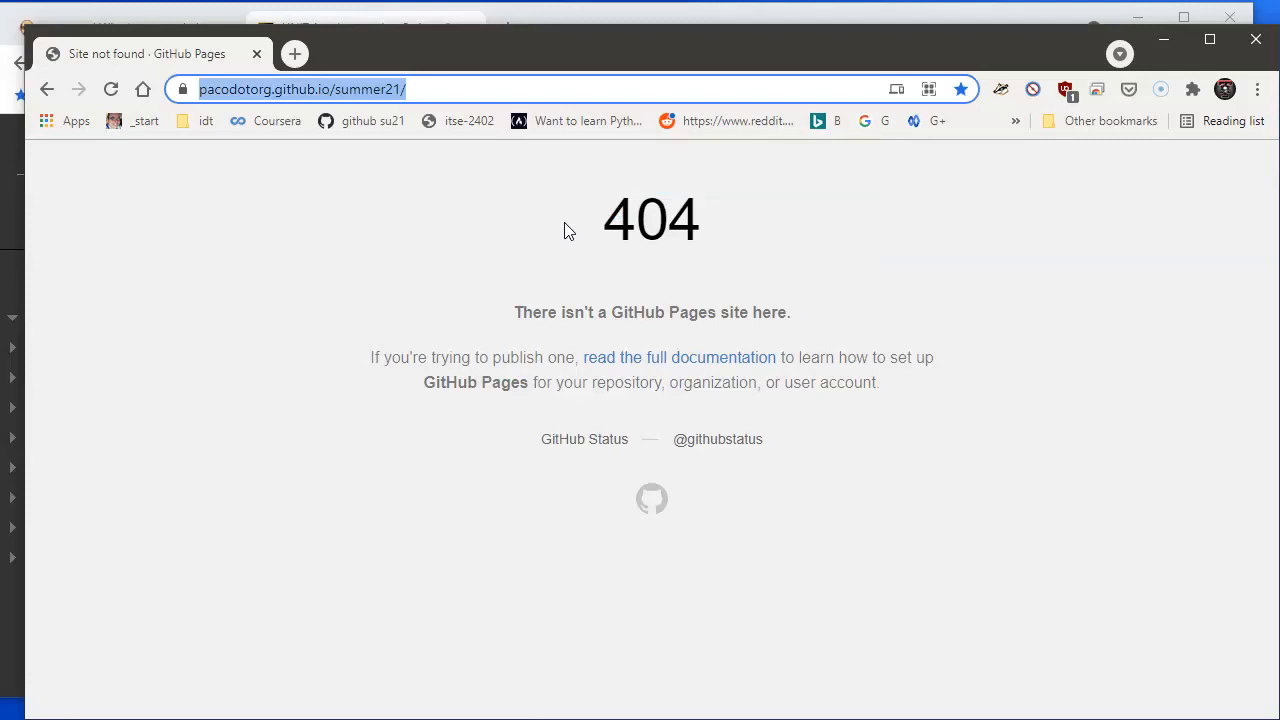
left_click(455, 120)
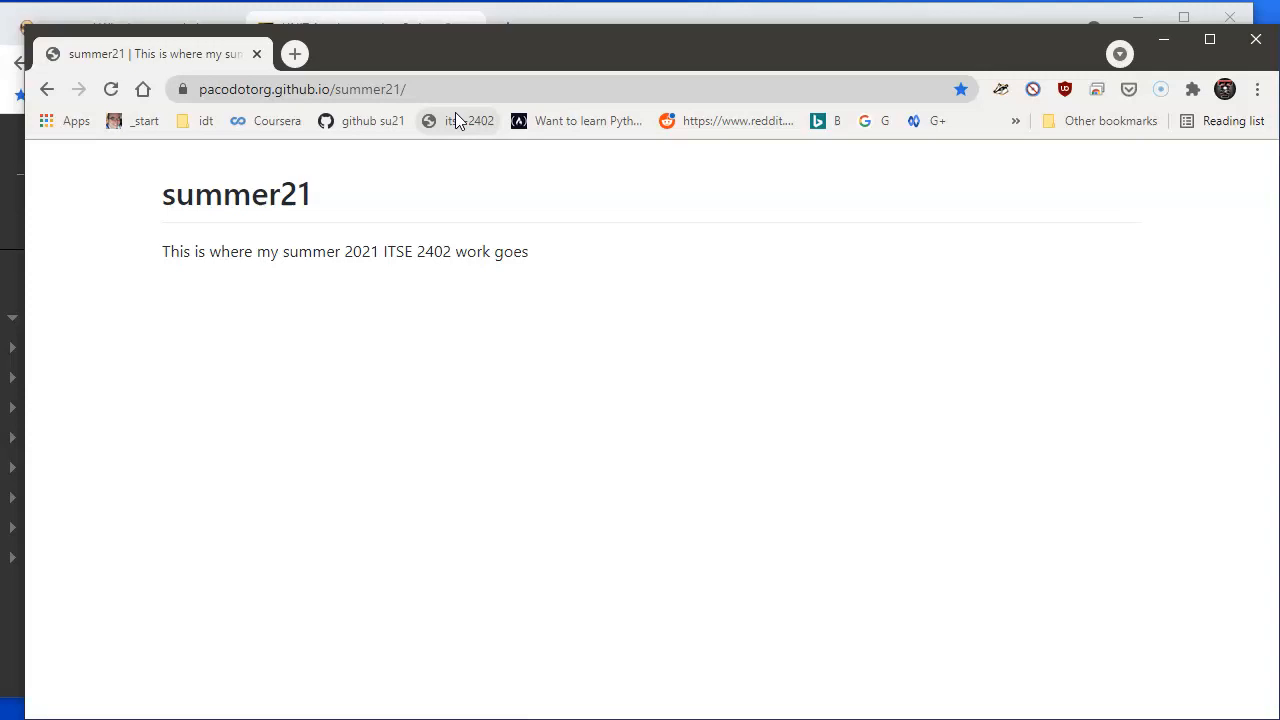
Go back to the summer21 Pages settings, then open the GitHub home dashboard
left_click(47, 90)
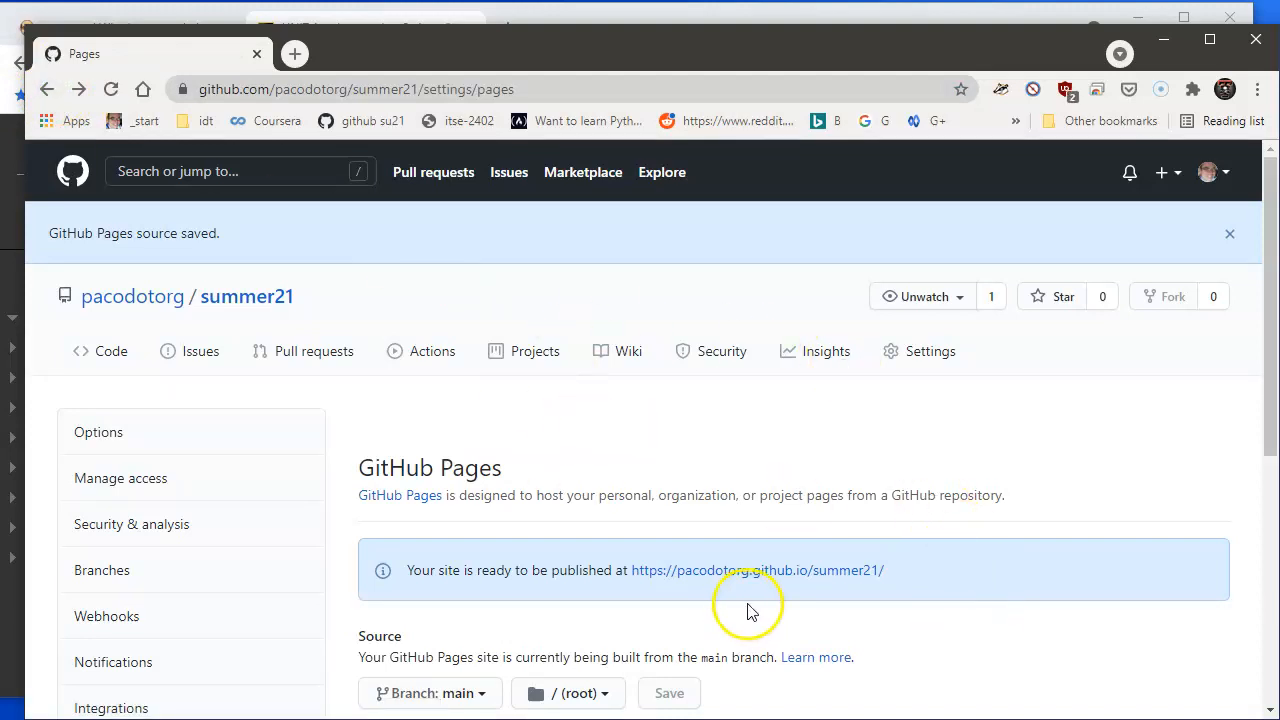
scroll(760, 590, "down", 2)
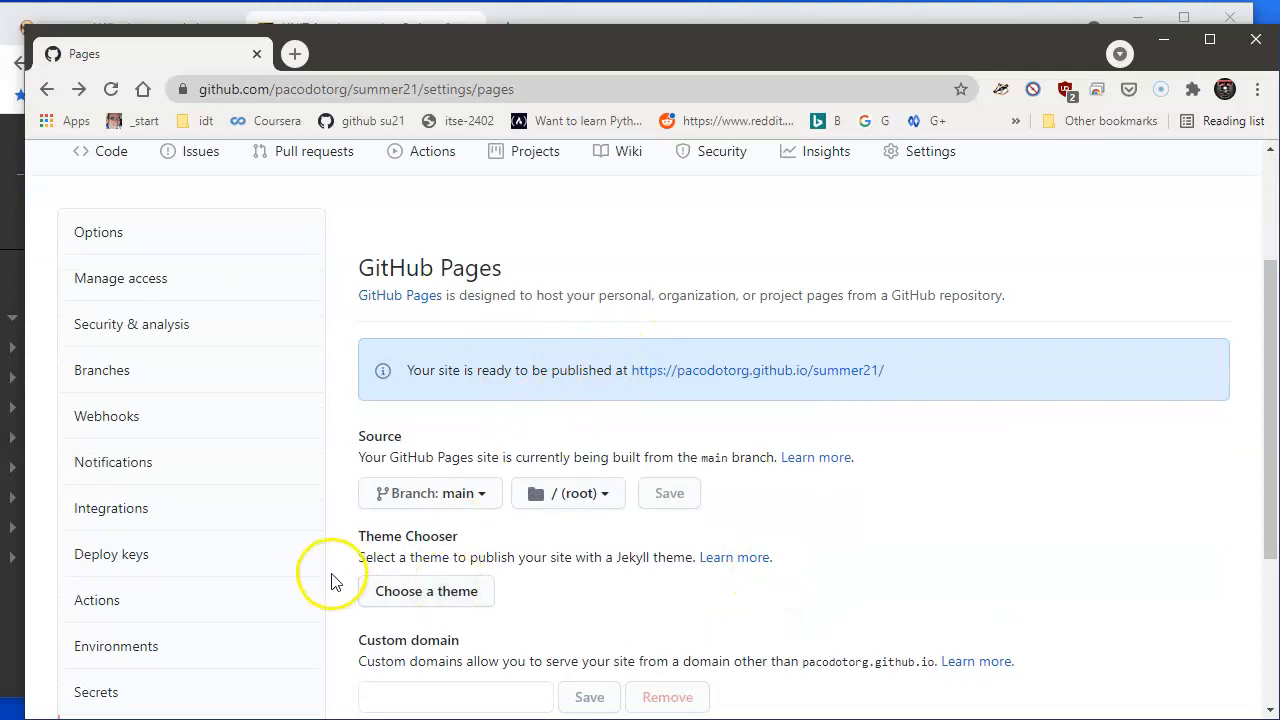
scroll(737, 360, "up", 1)
scroll(220, 451, "down", 1)
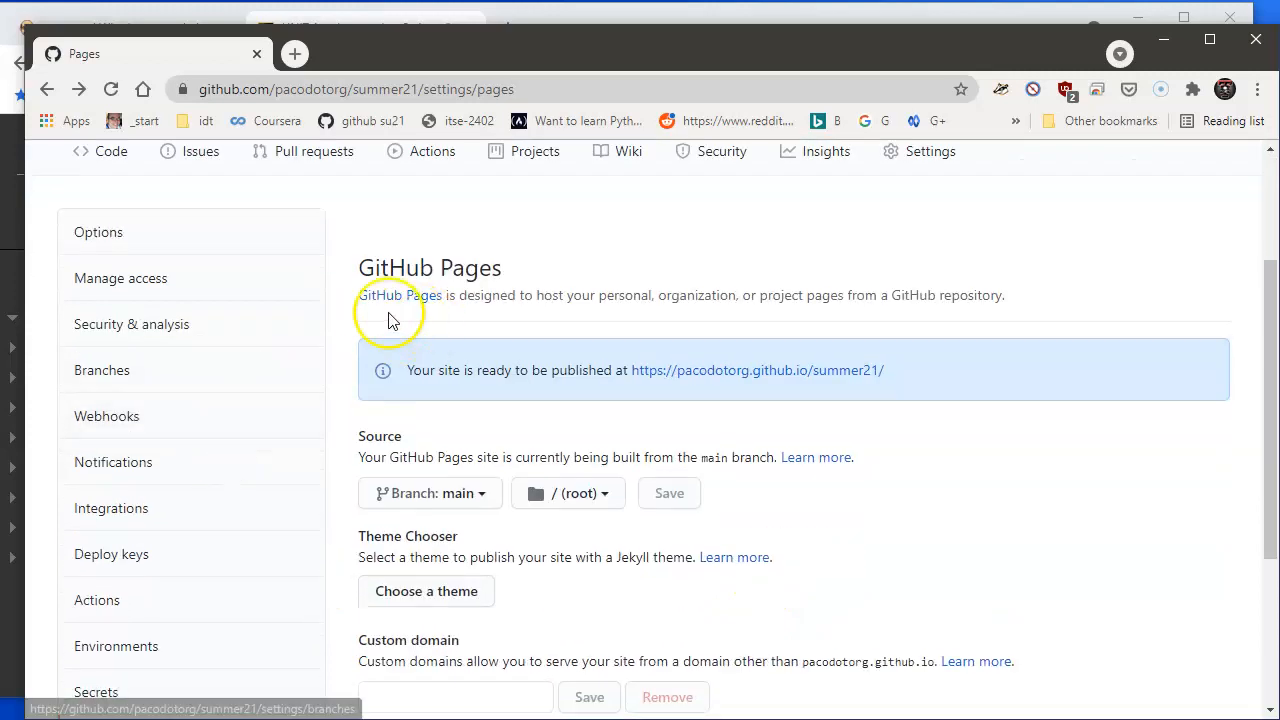
scroll(189, 447, "down", 2)
scroll(386, 234, "up", 4)
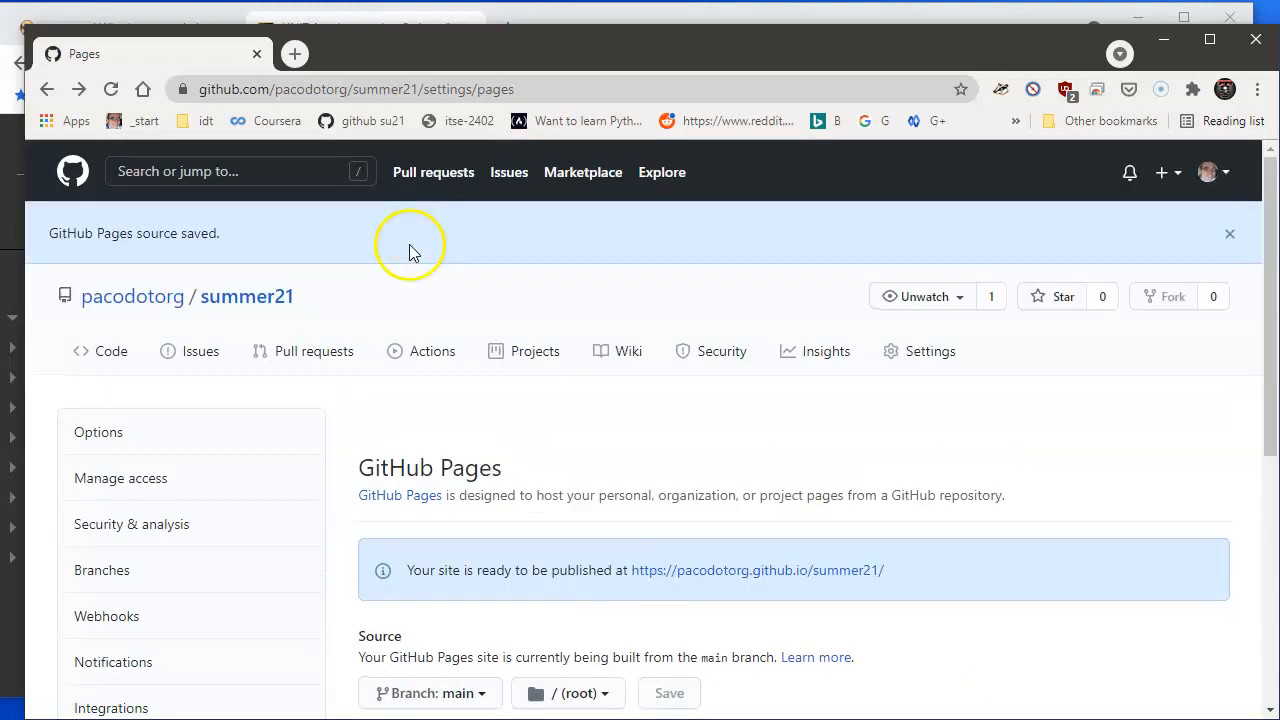
left_click(73, 170)
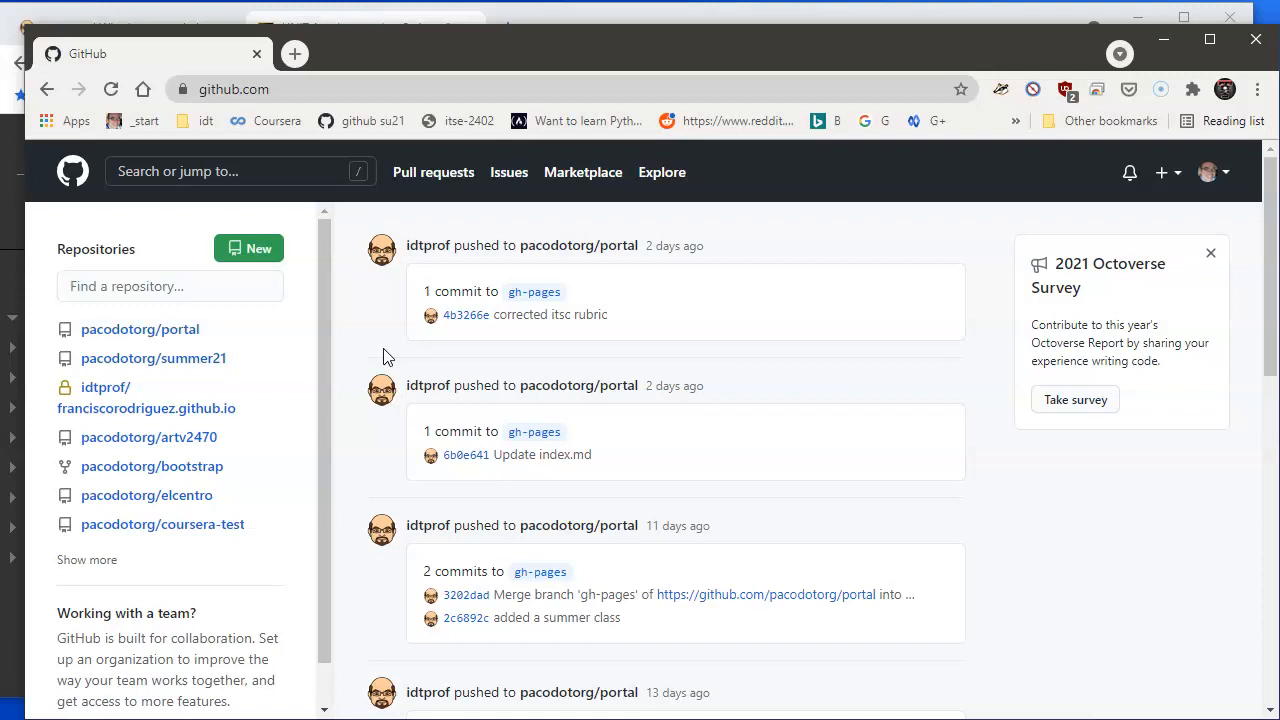
Start a new file named unit01/index.html in the summer21 repository
left_click(379, 121)
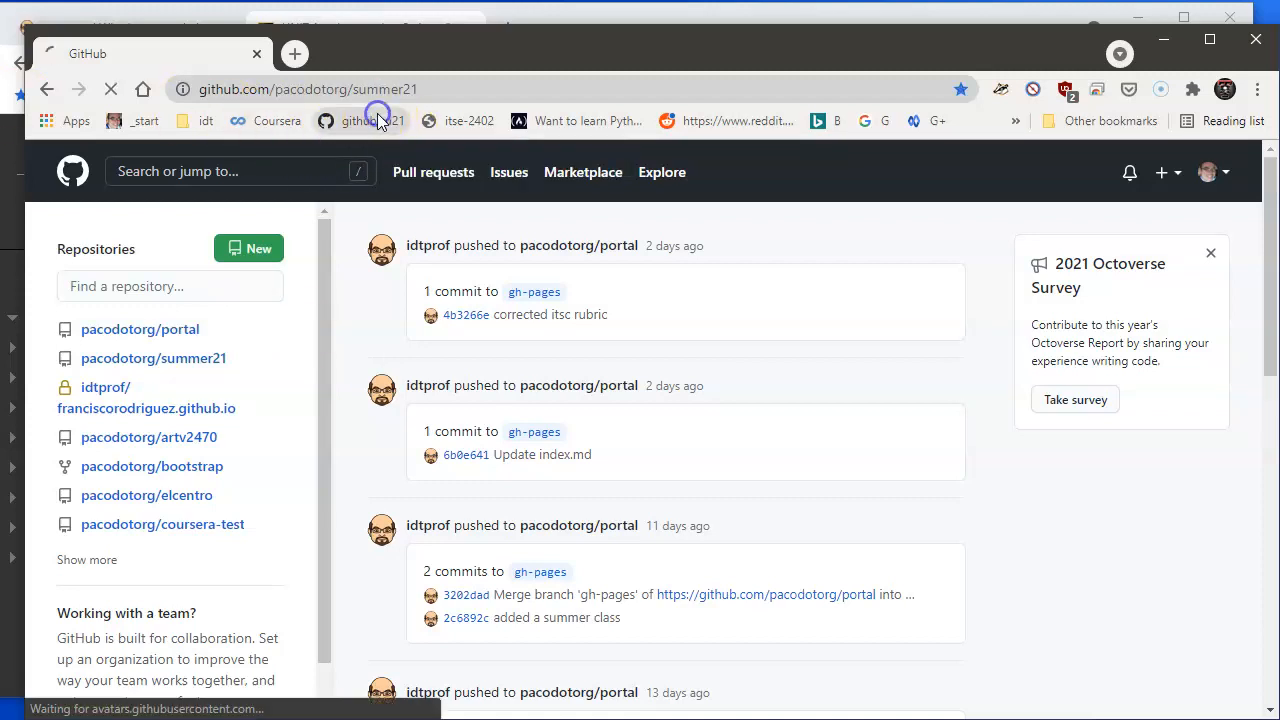
scroll(445, 458, "down", 1)
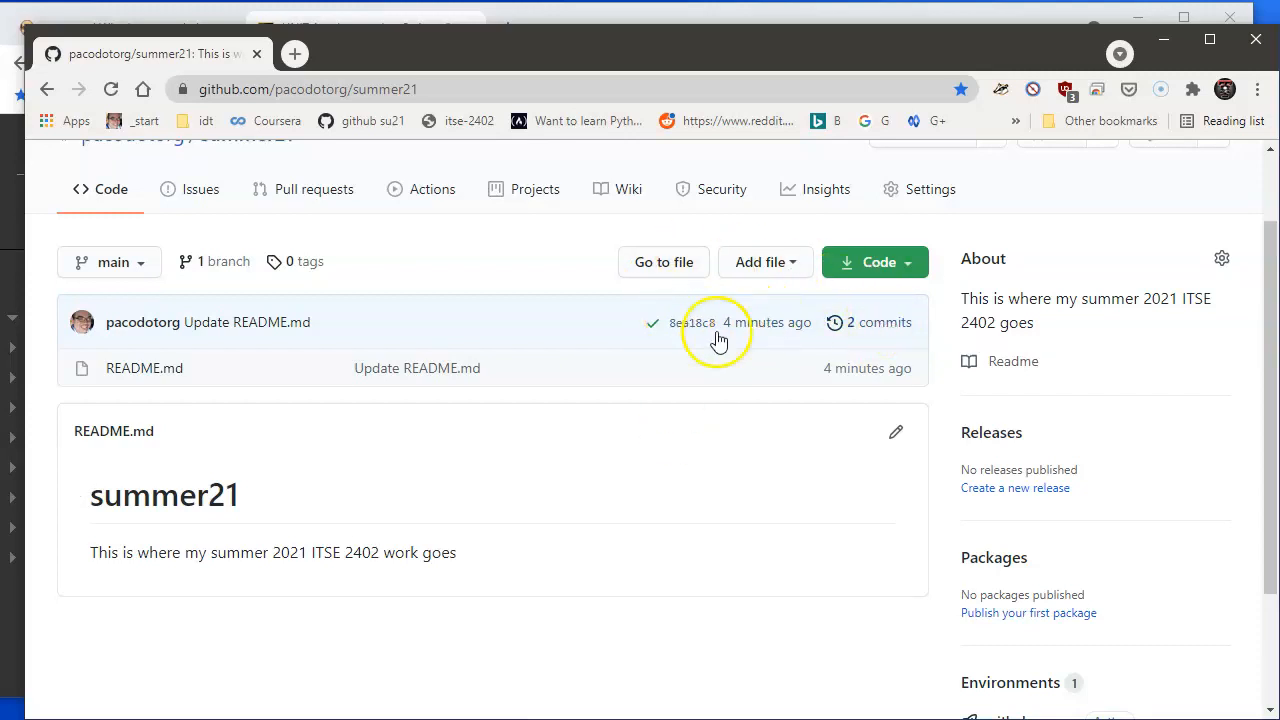
left_click(762, 262)
left_click(734, 303)
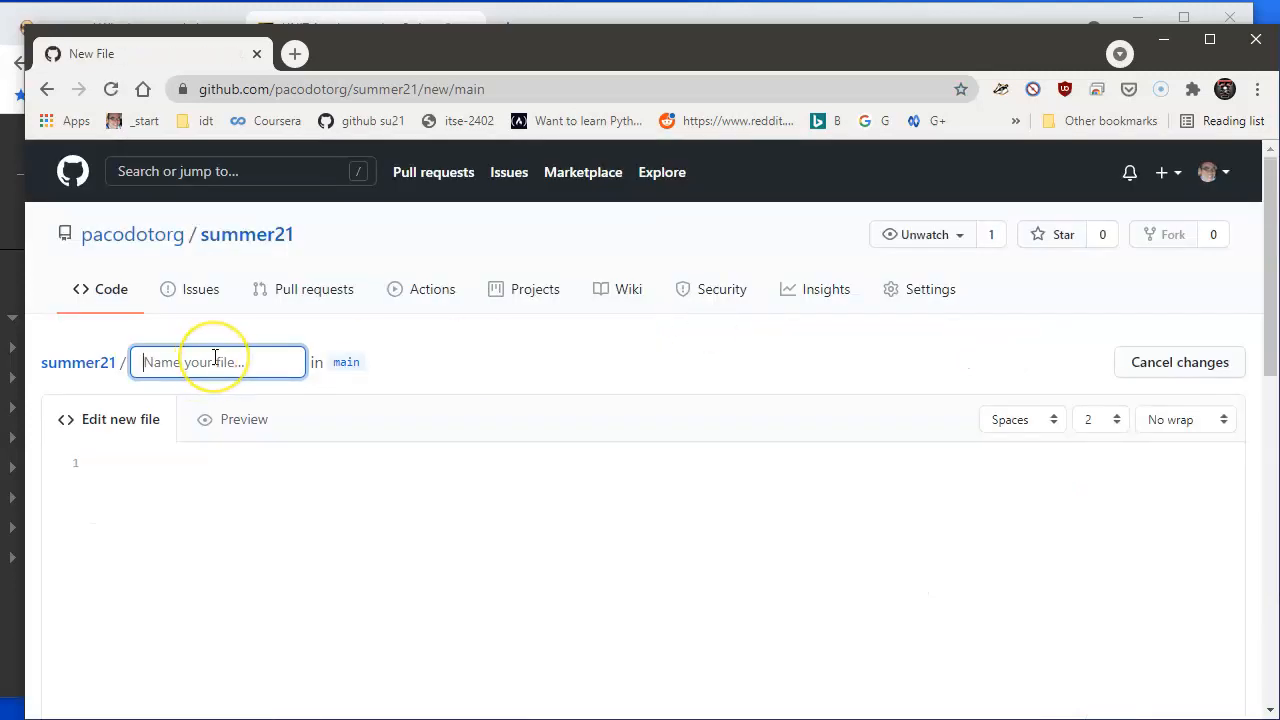
type("uni")
type("t-1")
key("BackSpace")
key("BackSpace")
type("01")
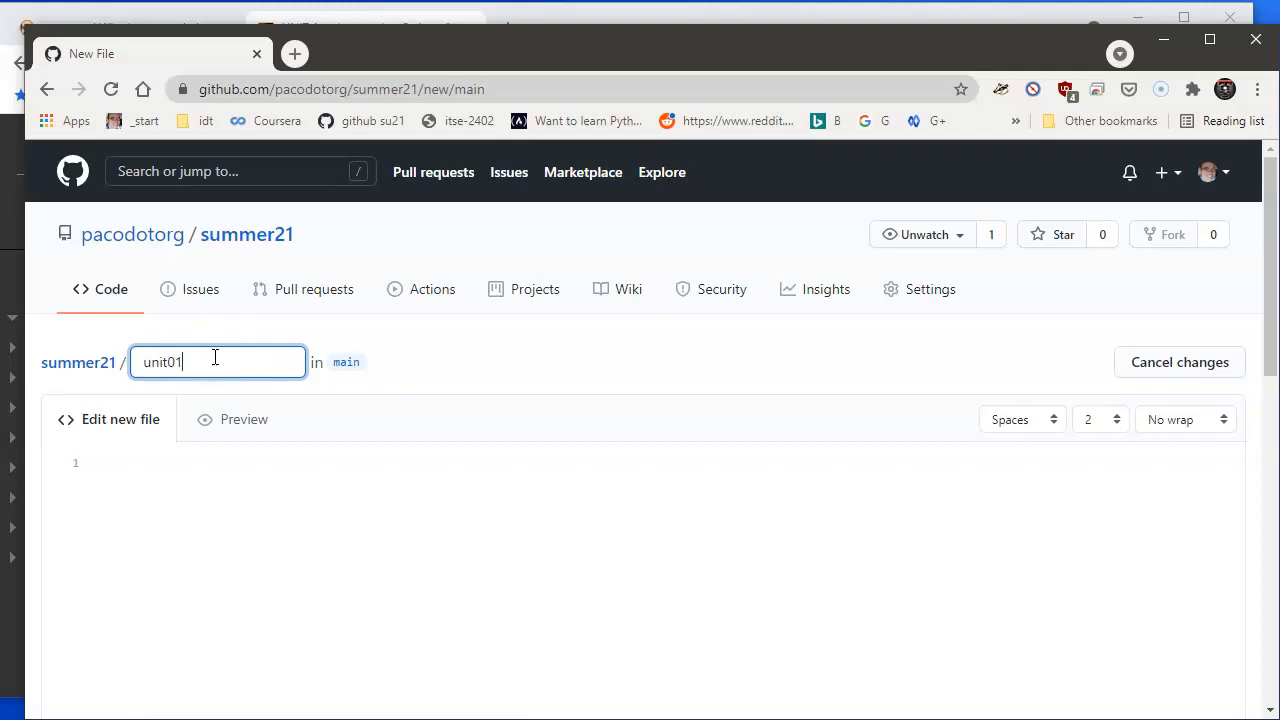
type("/")
type("index.htm")
type("l")
Fill the file with <h1>Hello World!</h1> and commit it as Create index.html
left_click(321, 545)
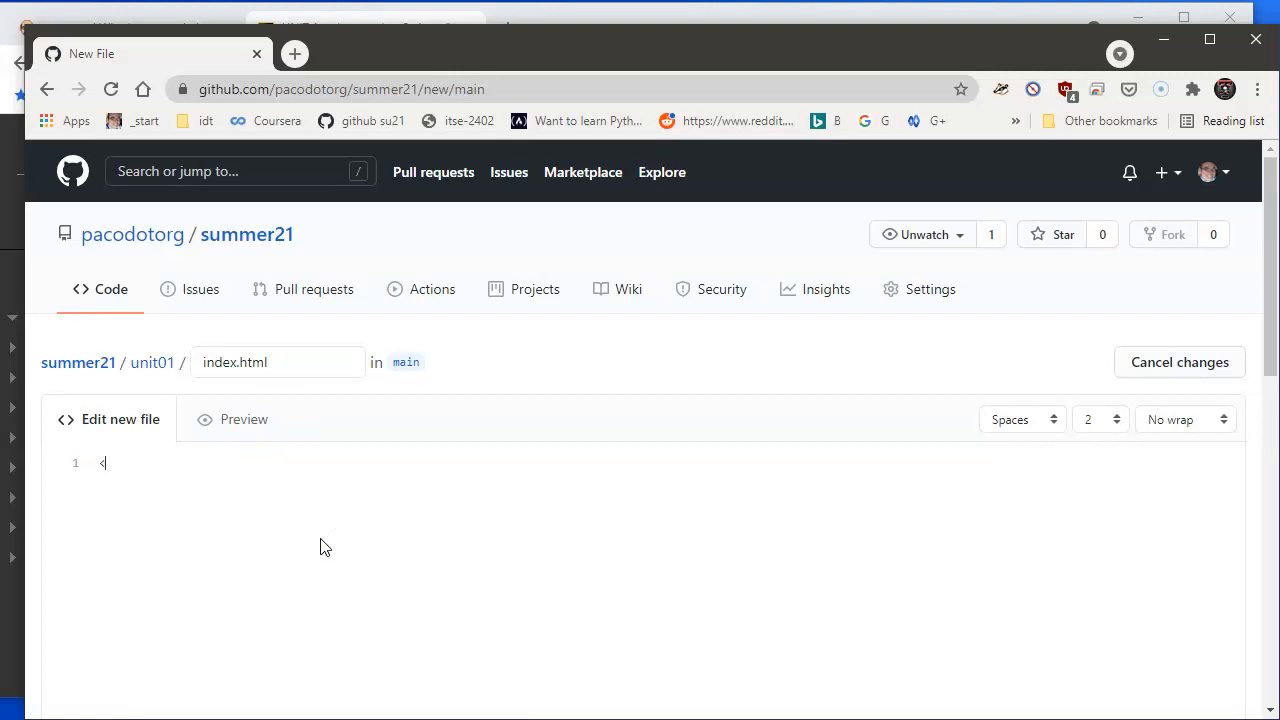
type("<h1>Hello World!</h1>")
scroll(277, 394, "down", 10)
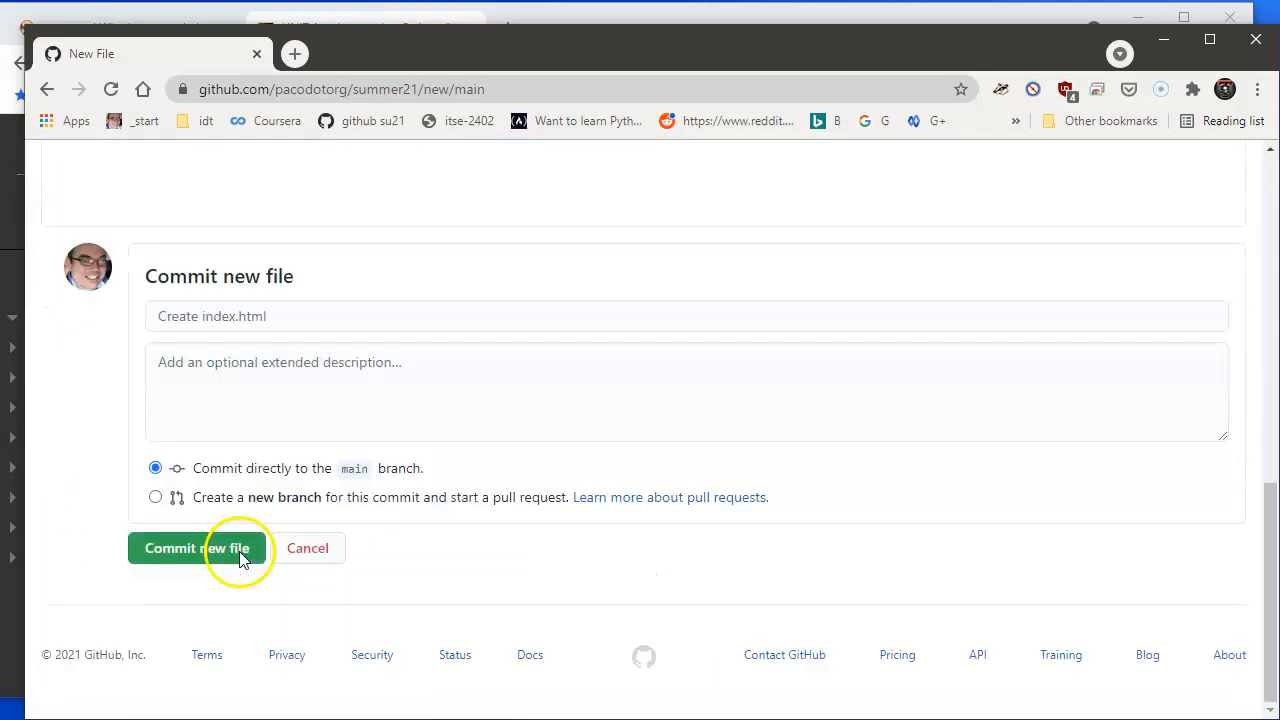
left_click(215, 552)
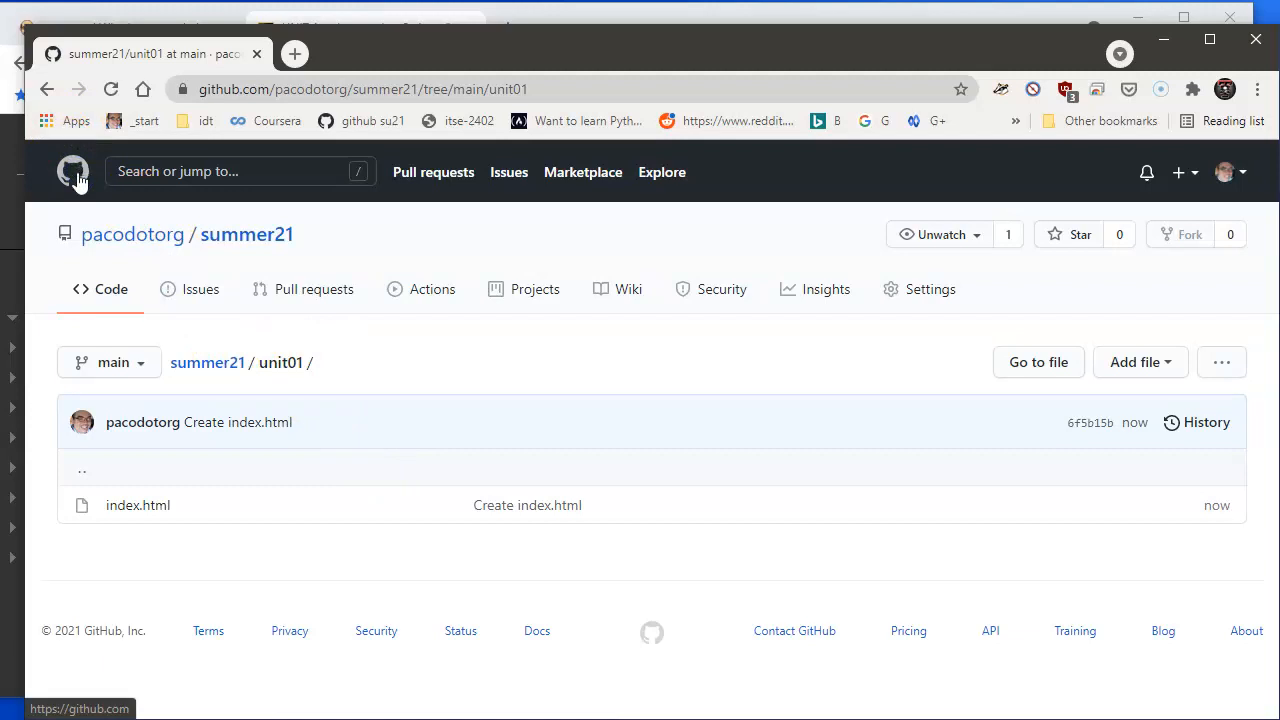
left_click(75, 172)
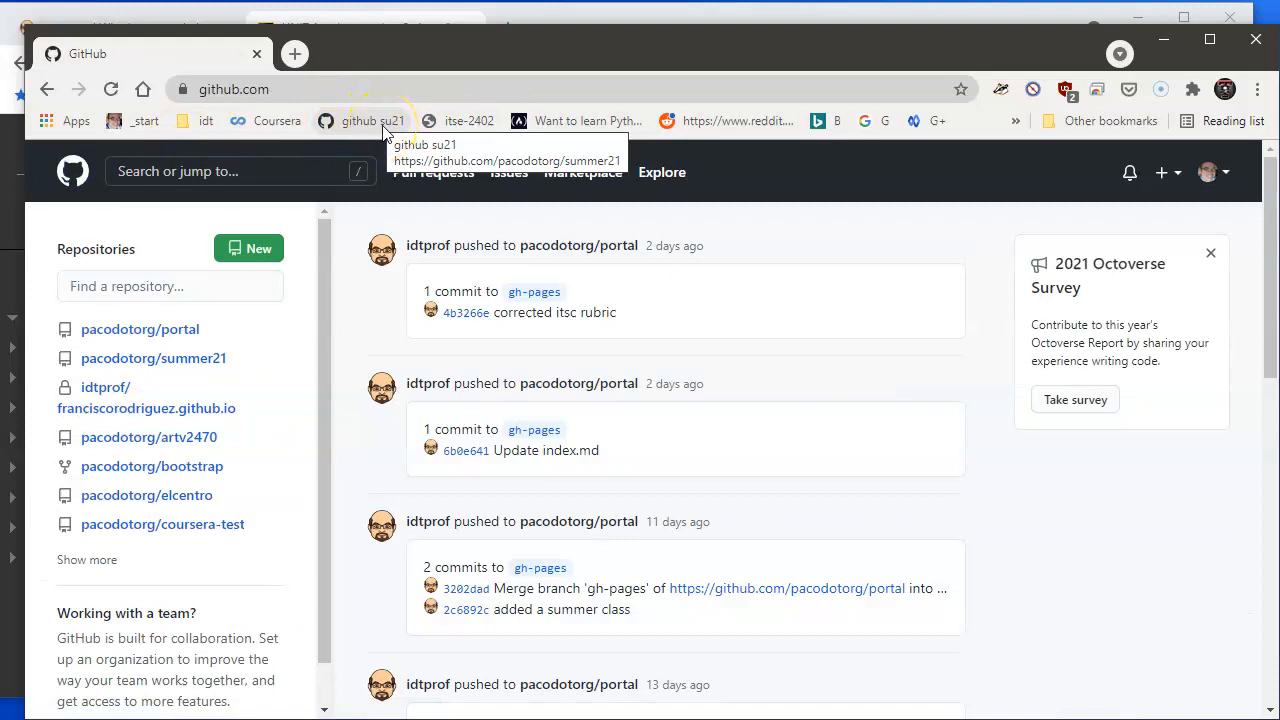
View summer21's unit01/index.html showing <h1>Hello World!</h1>, then open a new browser tab
left_click(384, 130)
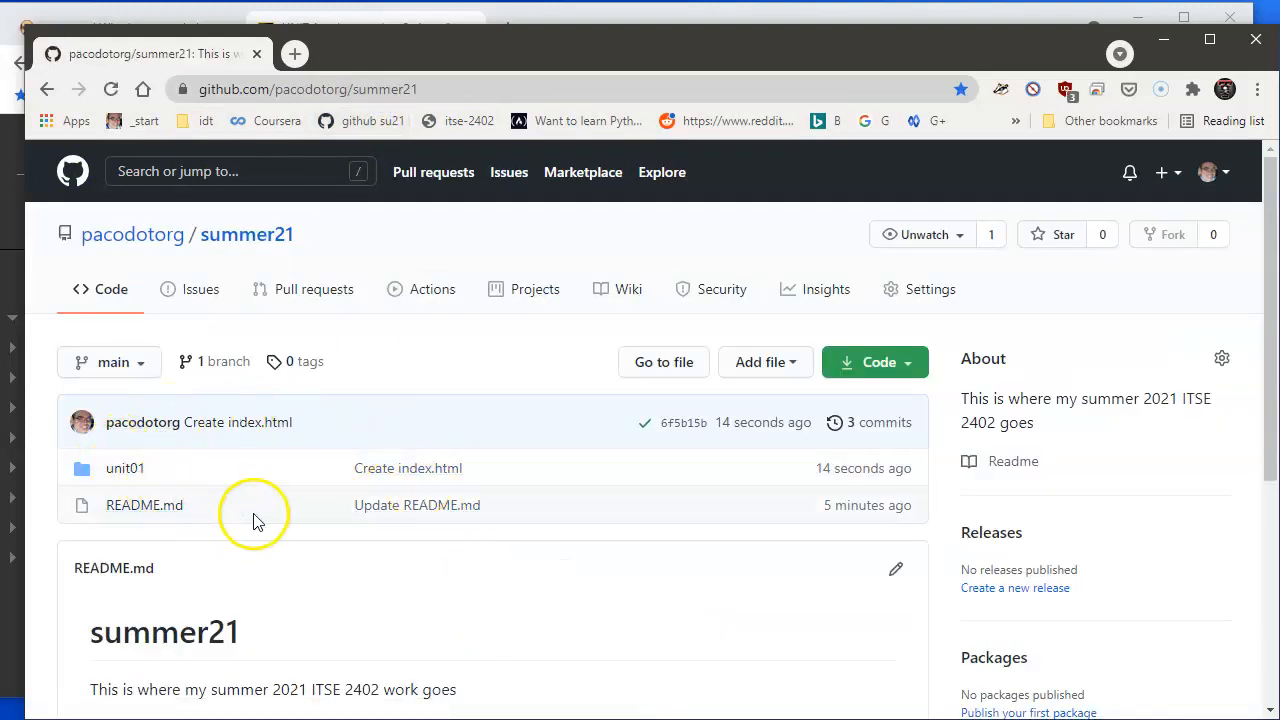
left_click(139, 470)
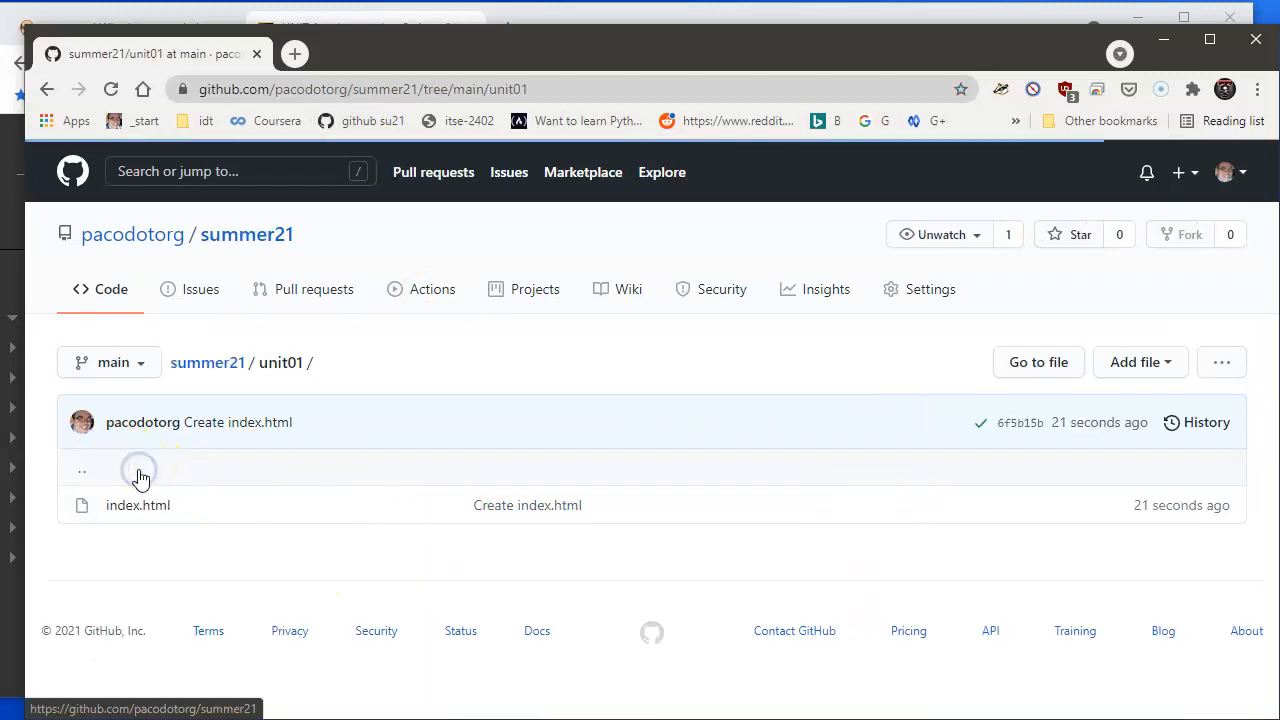
left_click(139, 510)
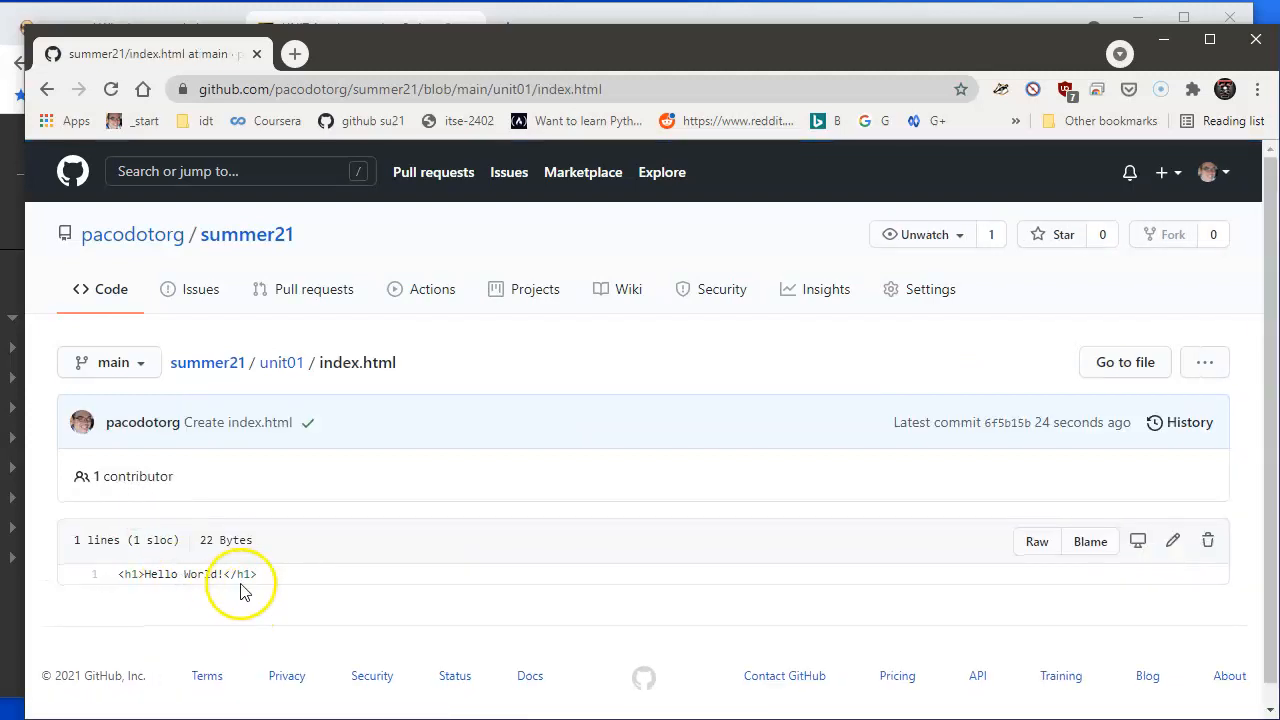
left_click(295, 54)
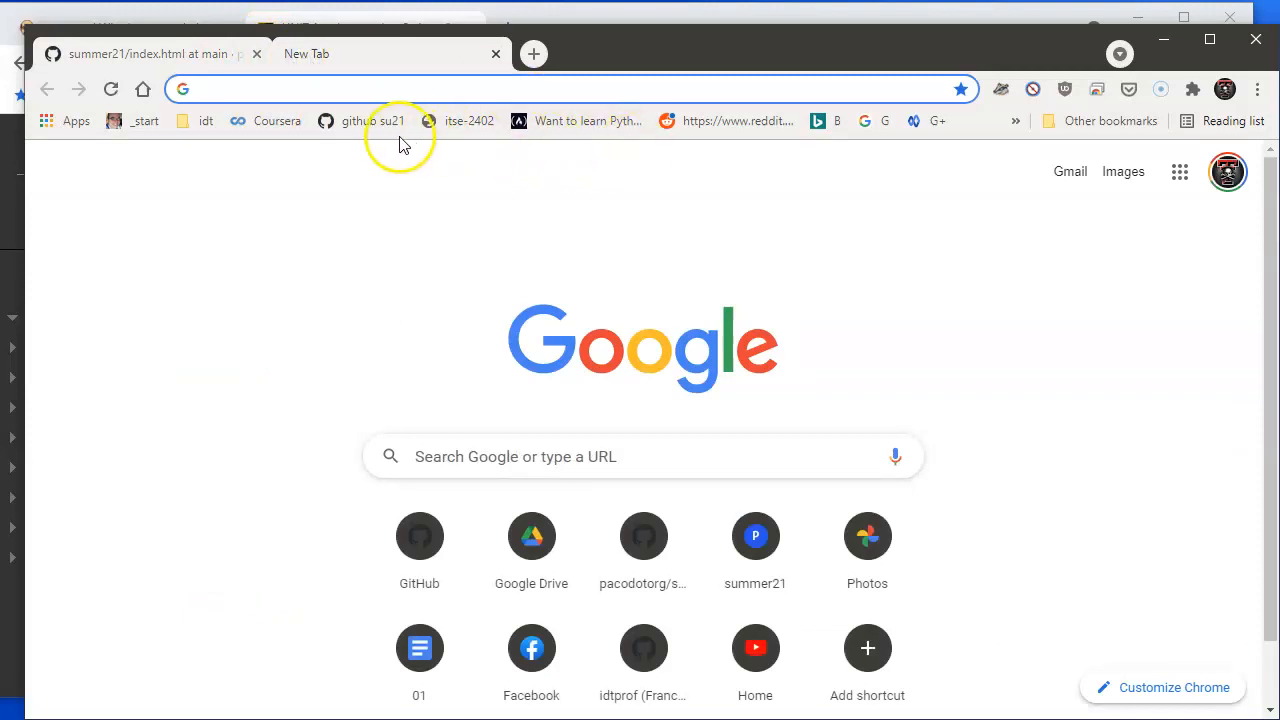
Load pacodotorg.github.io/summer21/unit01/ from the itse-2402 bookmark to see Hello World!
left_click(470, 124)
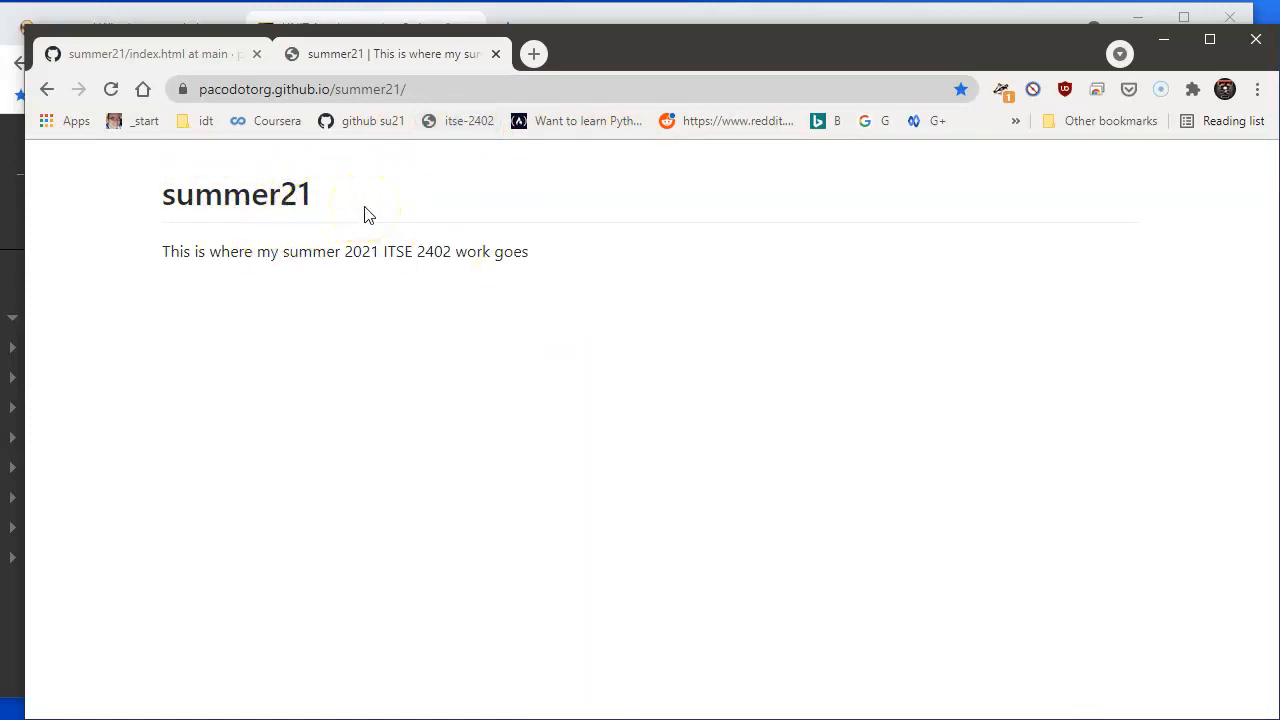
left_click(481, 89)
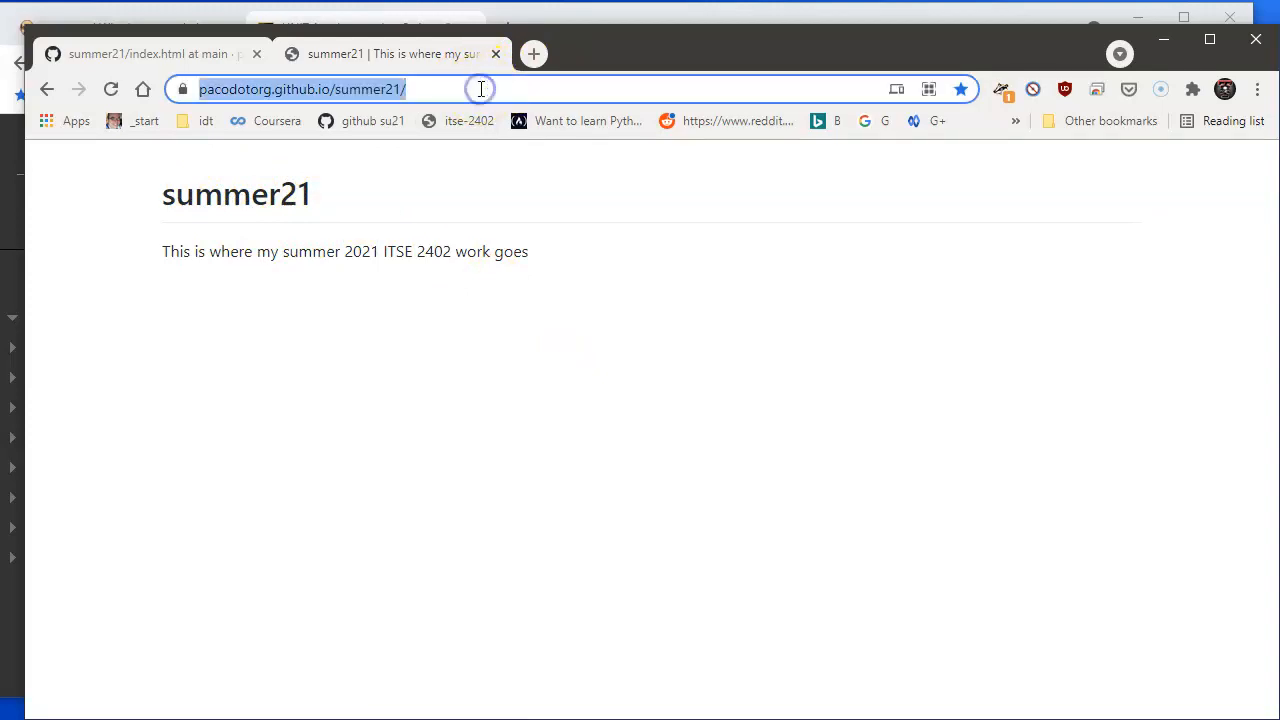
left_click(481, 89)
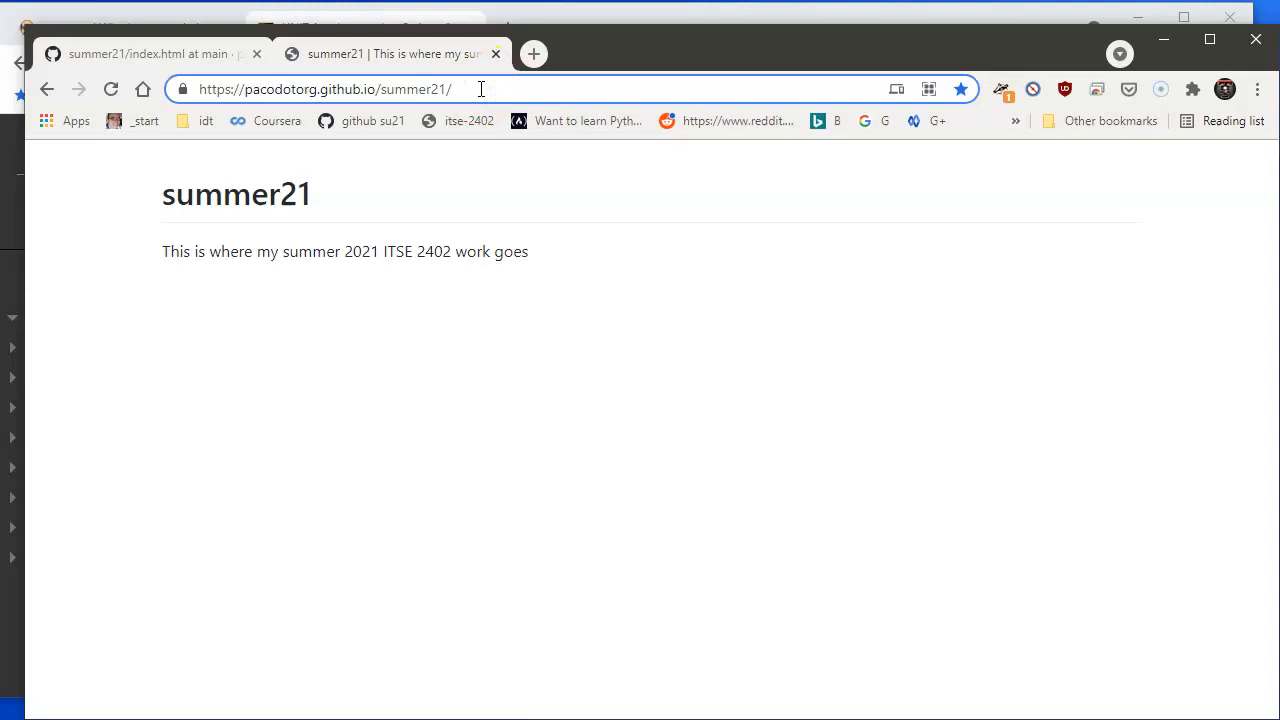
type("unit")
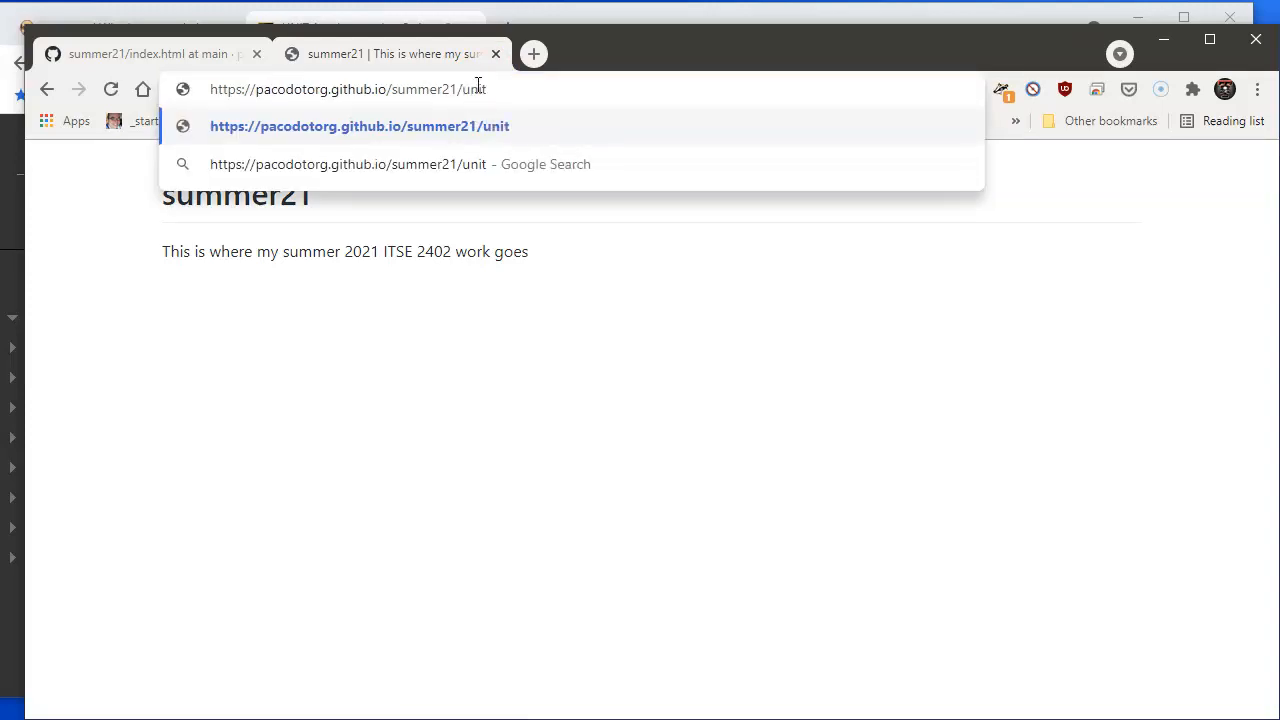
type("01/")
key("Return")
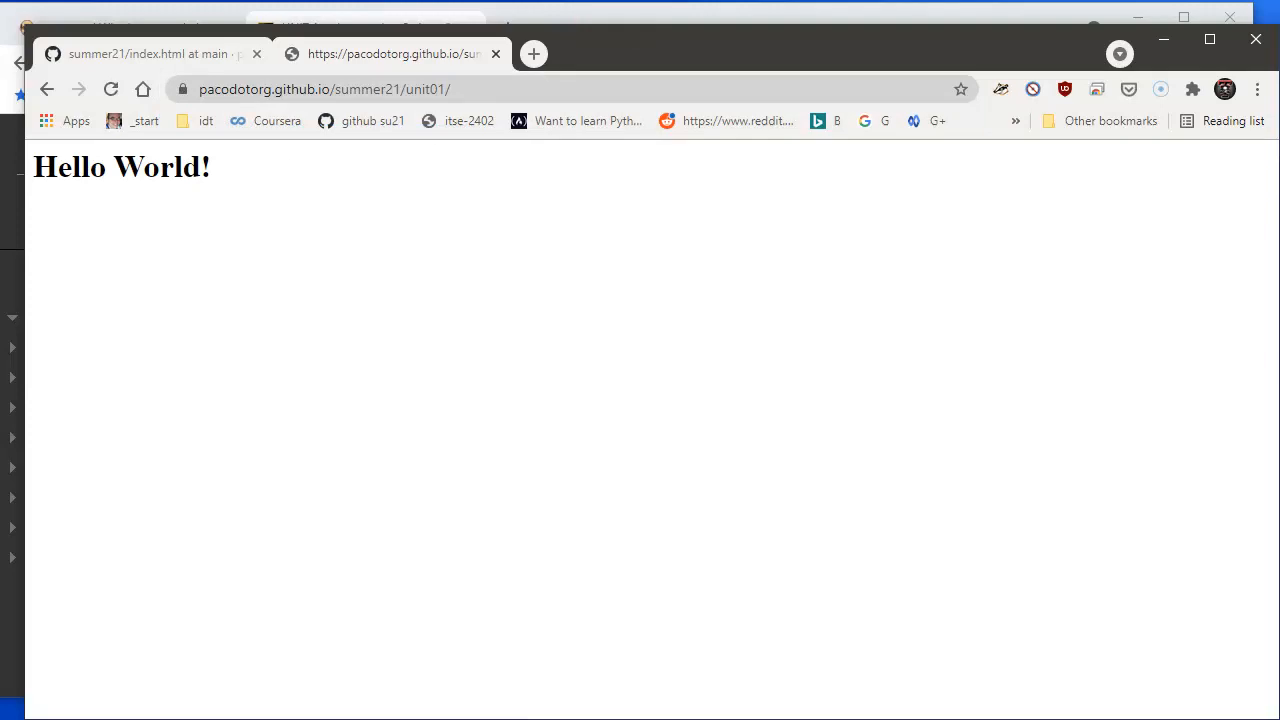